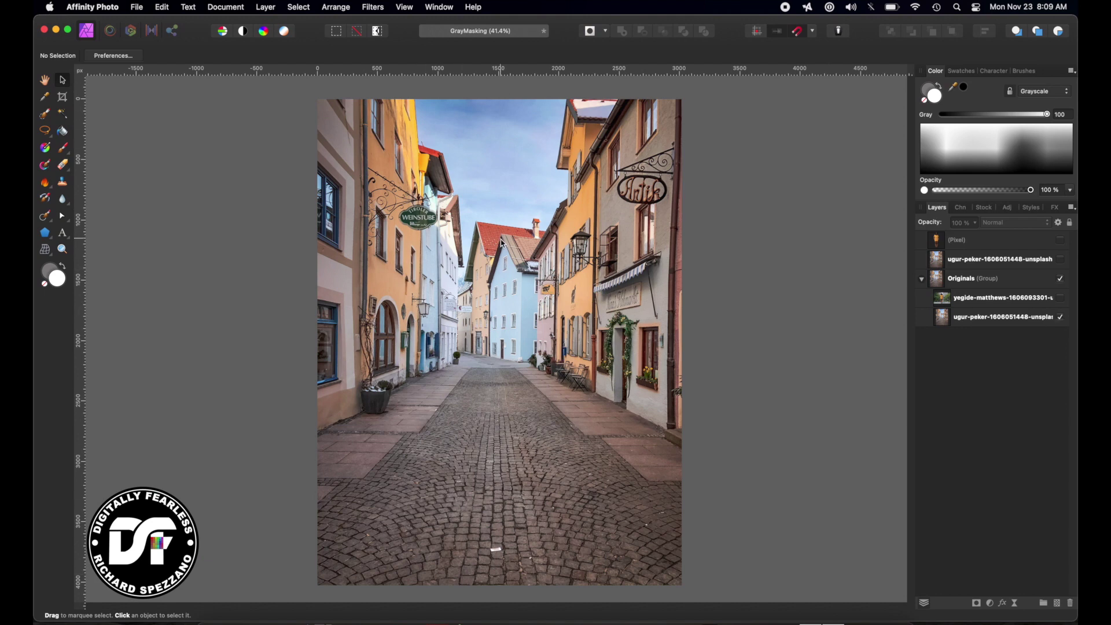
Hide the Originals group and show the top street photo with the cut-out woman layer above it
click(1062, 298)
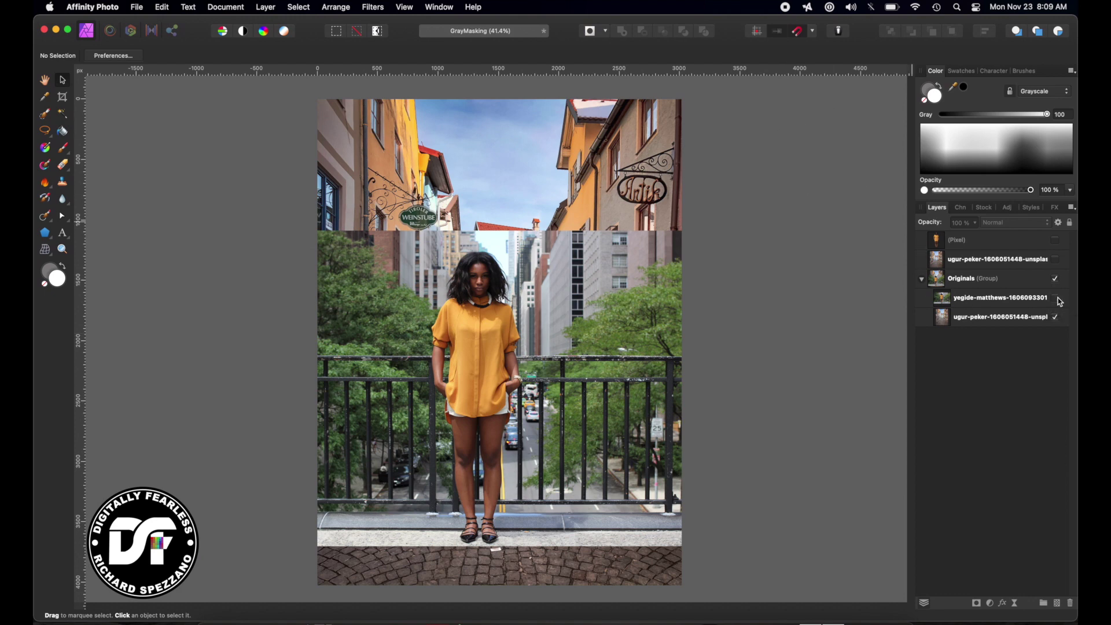
click(1055, 298)
click(1055, 279)
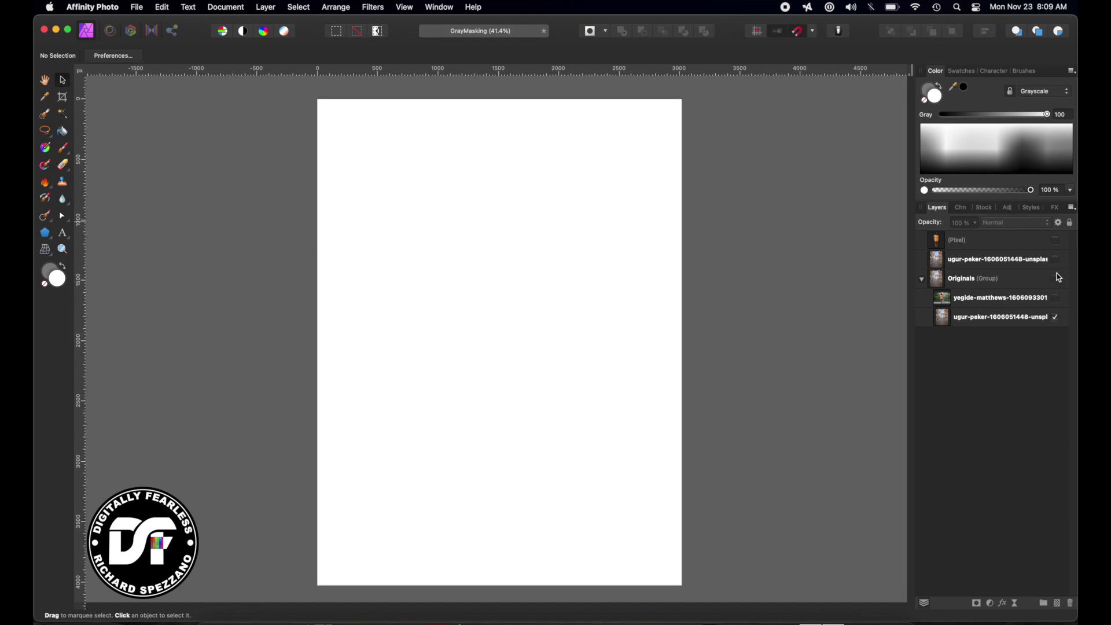
click(1056, 259)
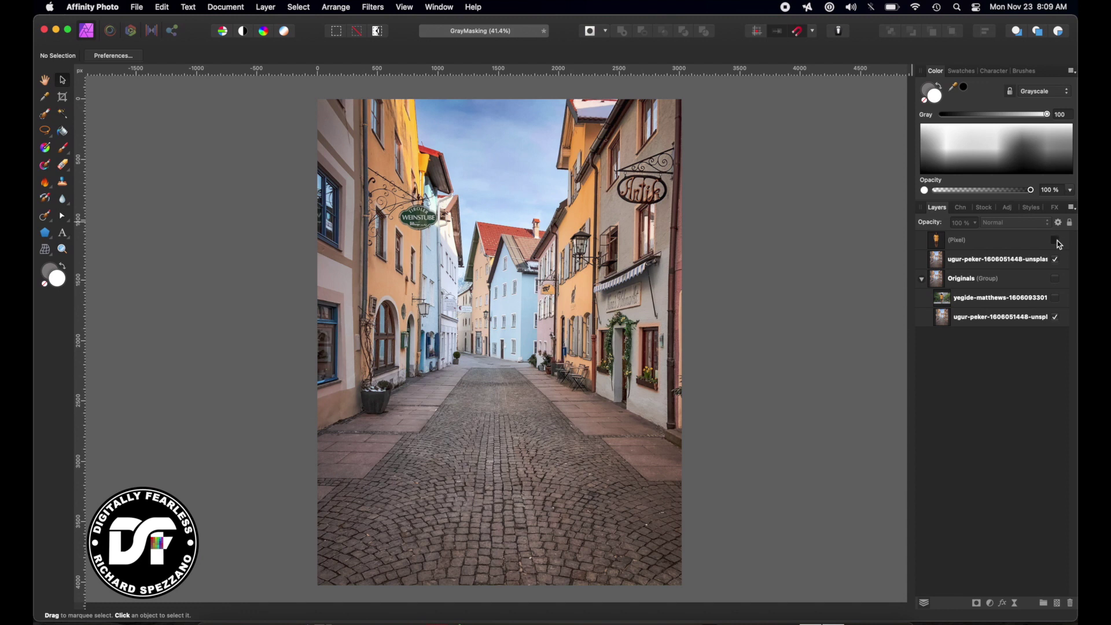
click(1056, 241)
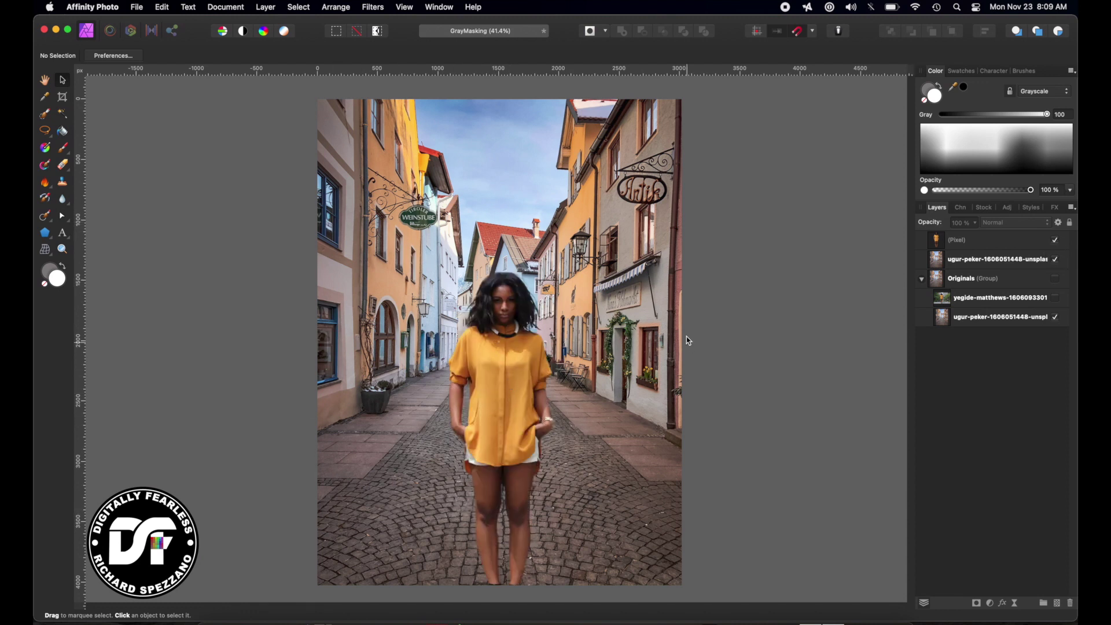
Add an HSL adjustment to the woman's Pixel layer with Saturation Shift at -21%
click(937, 246)
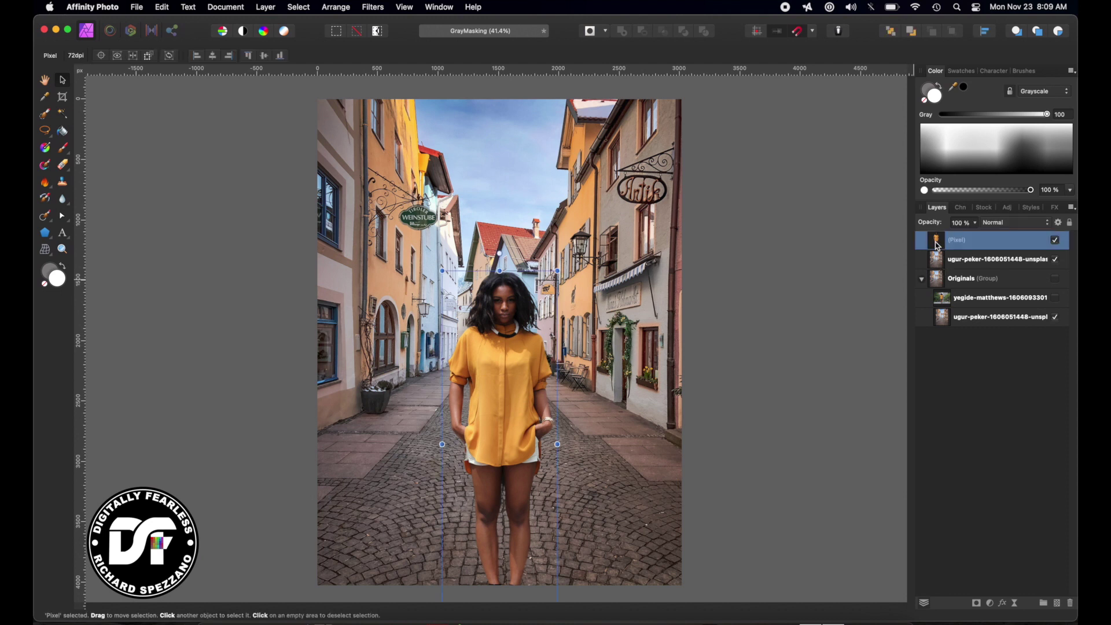
click(991, 605)
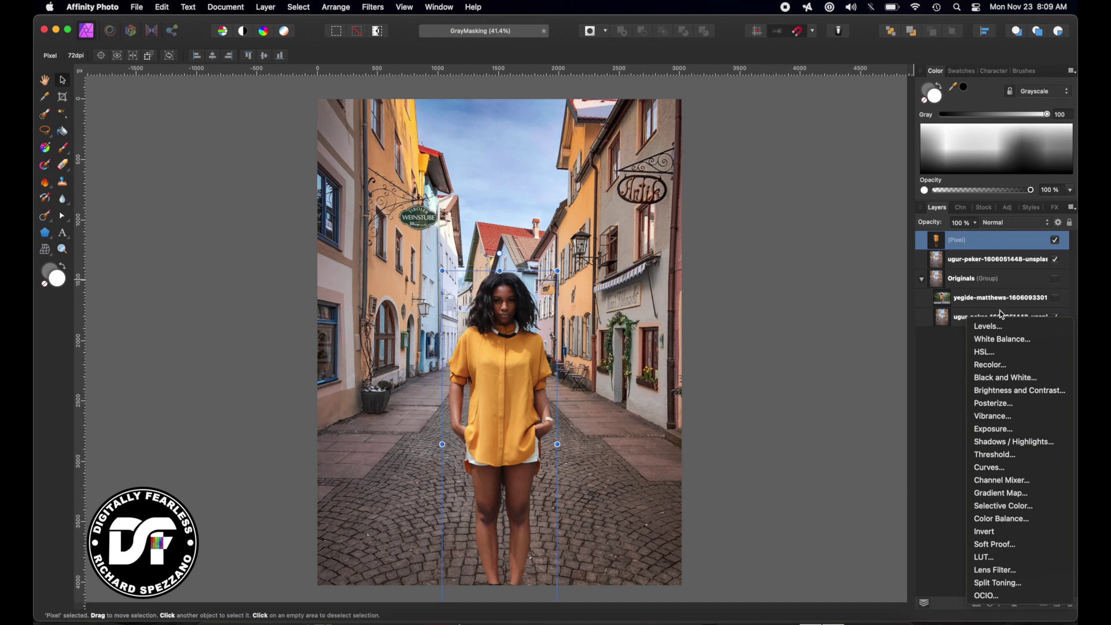
click(985, 351)
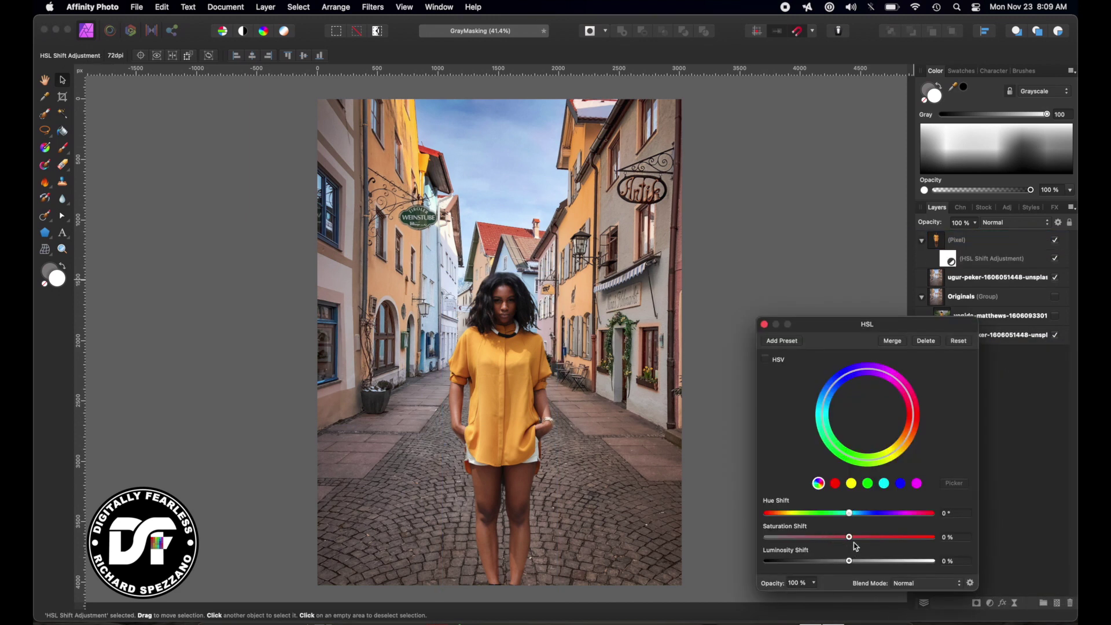
drag(848, 540, 831, 539)
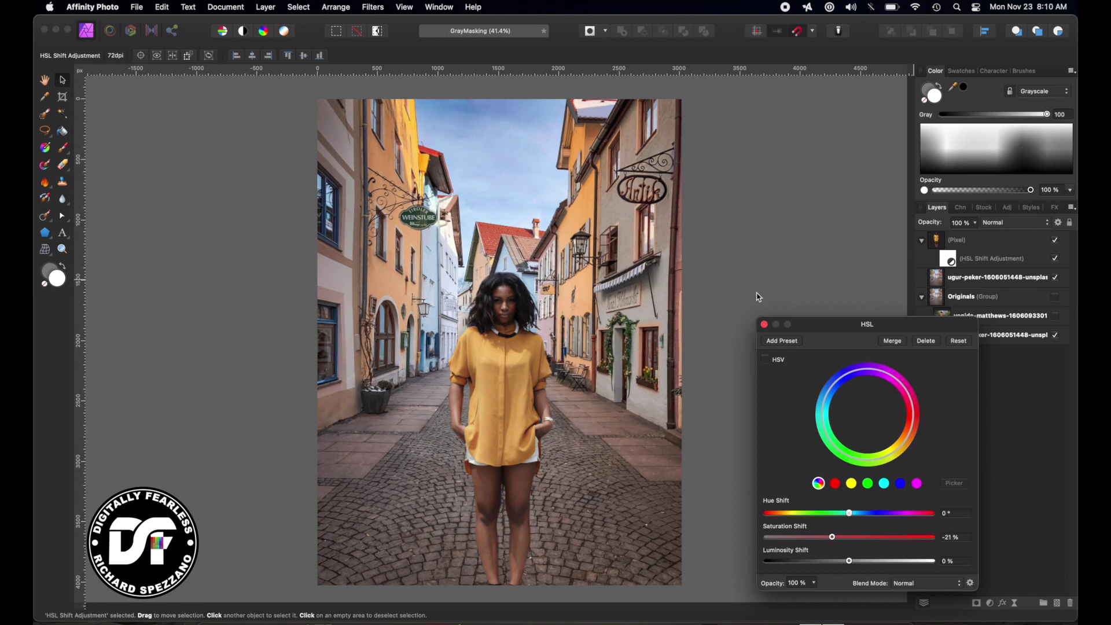
click(763, 324)
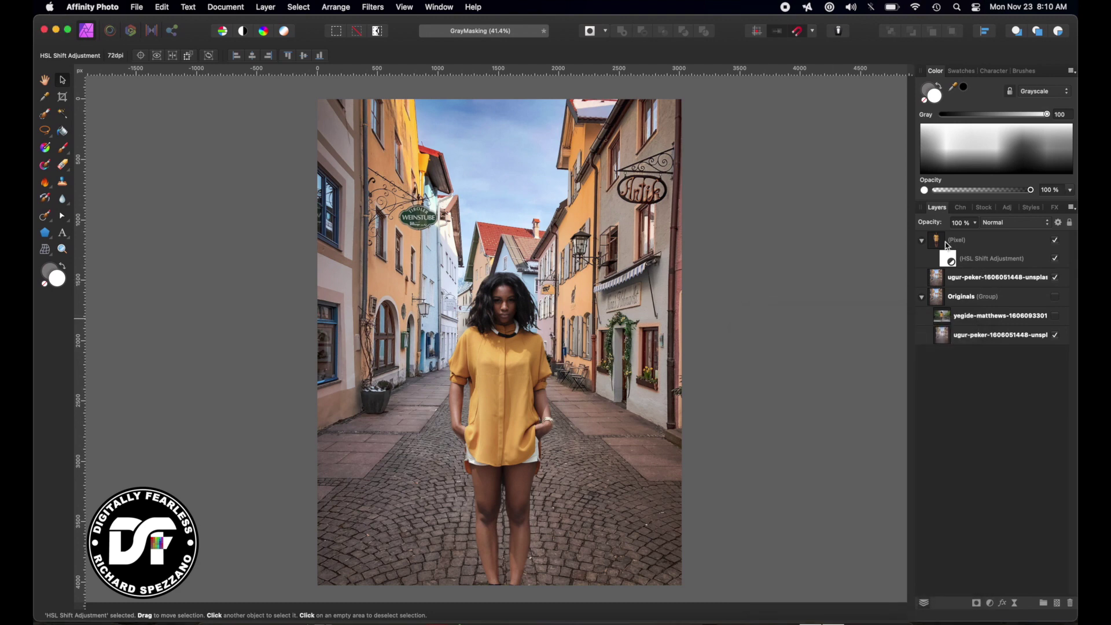
Rasterize the HSL adjustment into the woman's layer and deselect all layers
click(947, 245)
right_click(949, 245)
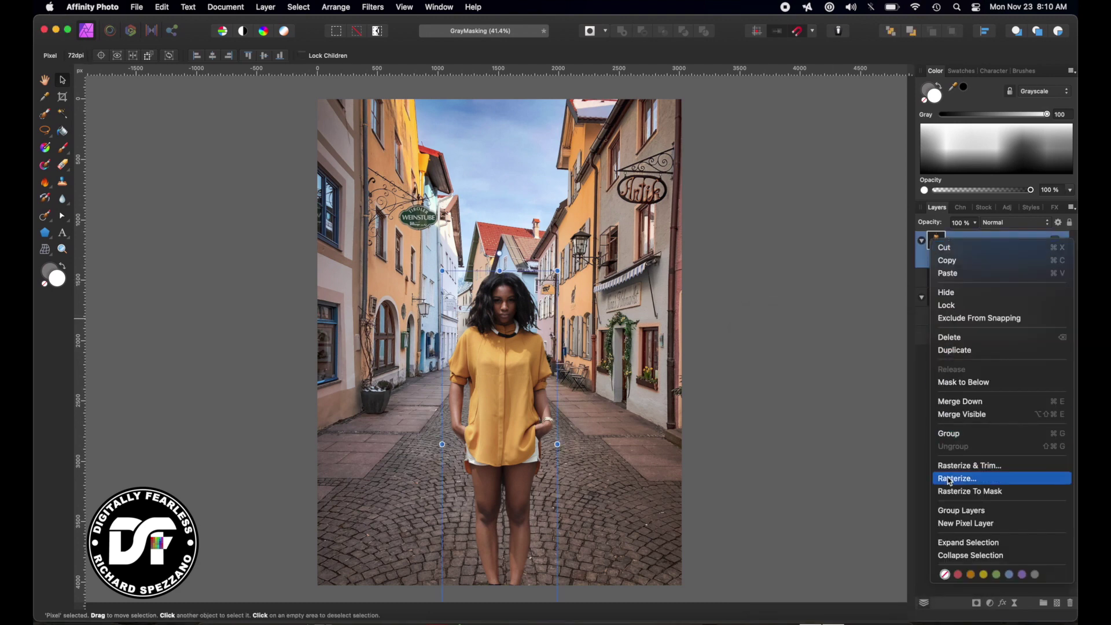
click(949, 478)
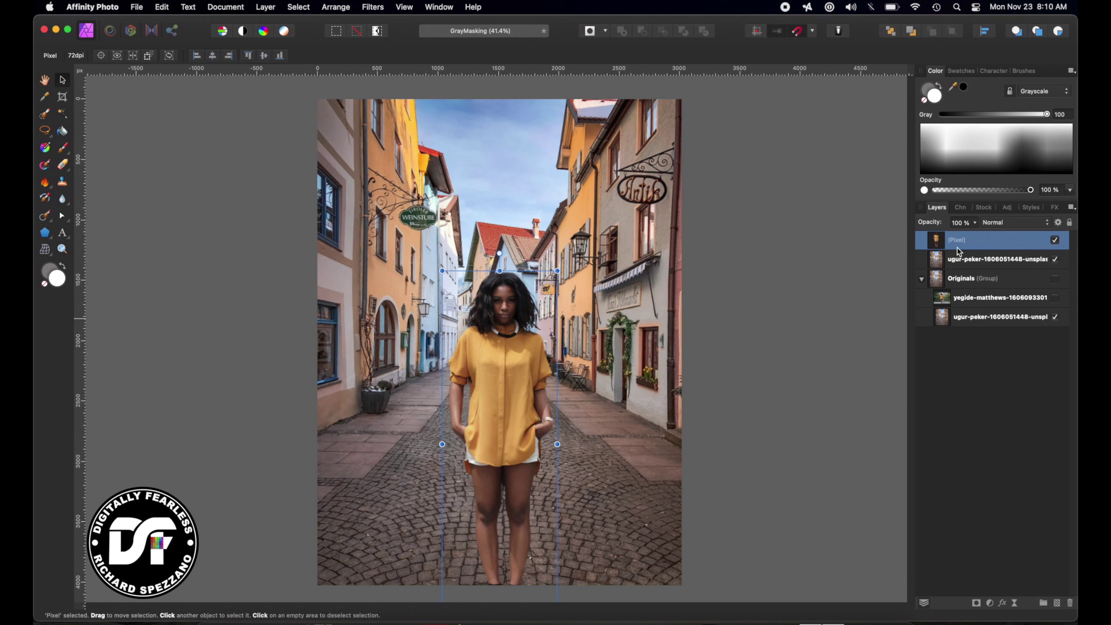
click(986, 396)
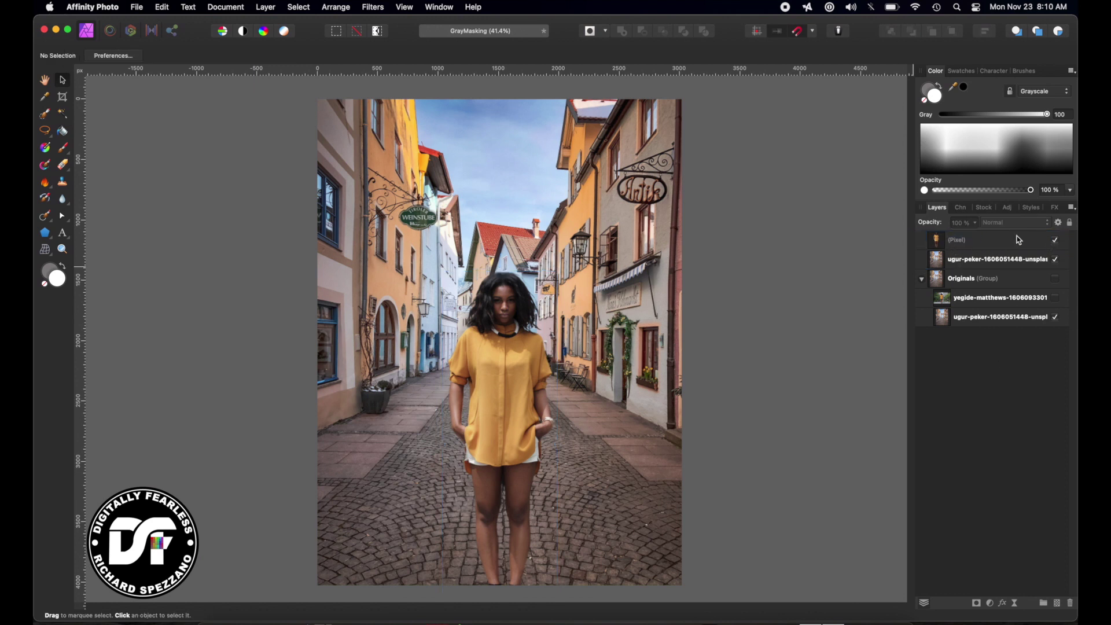
Hide the cut-out woman and add a layer mask to the top street photo
click(1055, 241)
click(941, 260)
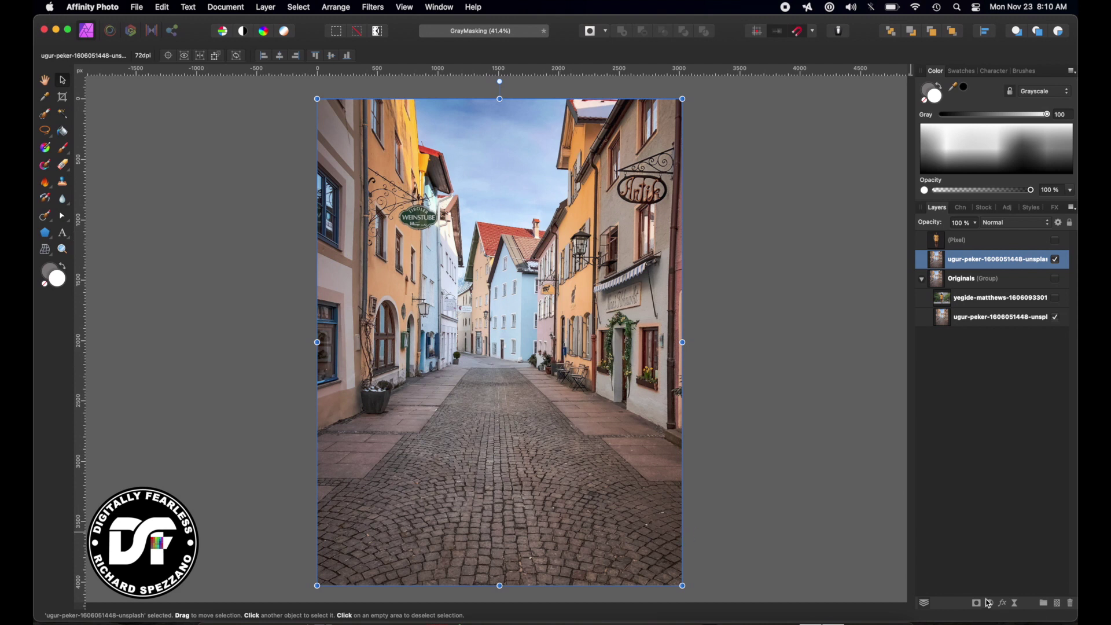
click(988, 603)
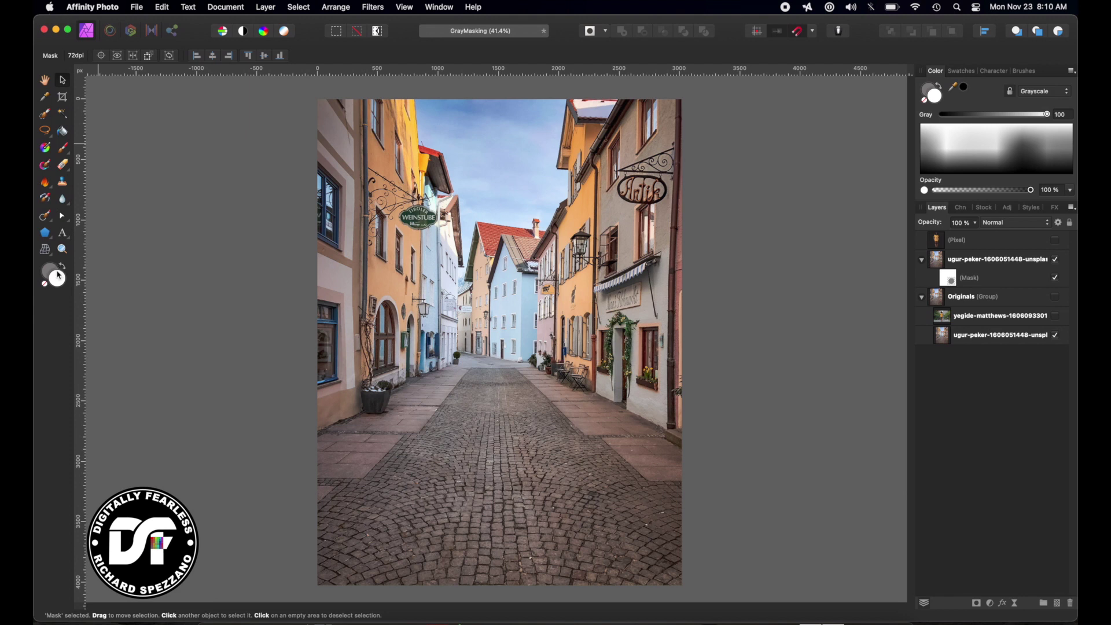
Paint white on the street photo's mask with a Paint Brush of about 975 px
key(d)
click(64, 152)
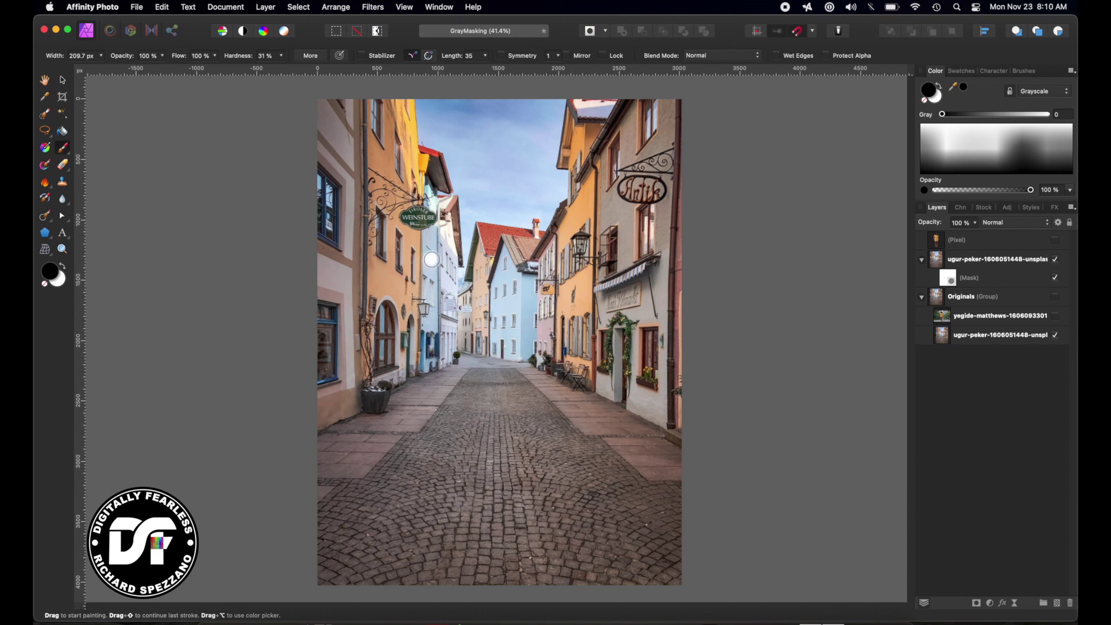
mouse_move(431, 259)
mouse_down()
mouse_move(443, 238)
mouse_move(437, 491)
mouse_move(466, 280)
mouse_move(460, 409)
mouse_move(488, 313)
mouse_up()
key(x)
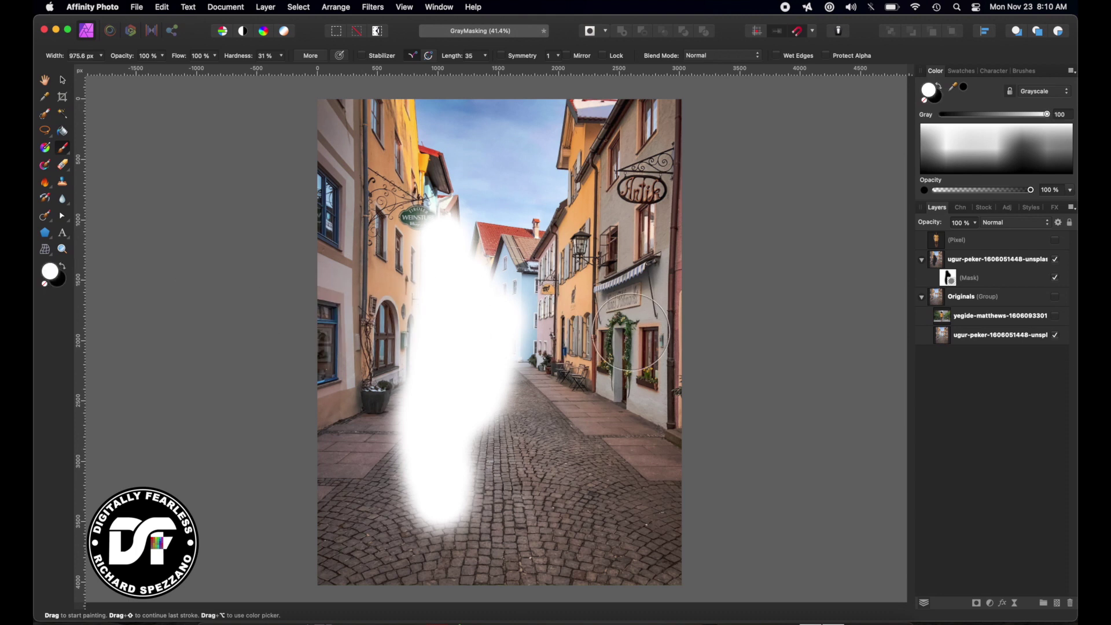
mouse_move(524, 282)
mouse_down()
mouse_move(451, 509)
mouse_move(439, 220)
mouse_move(422, 231)
mouse_up()
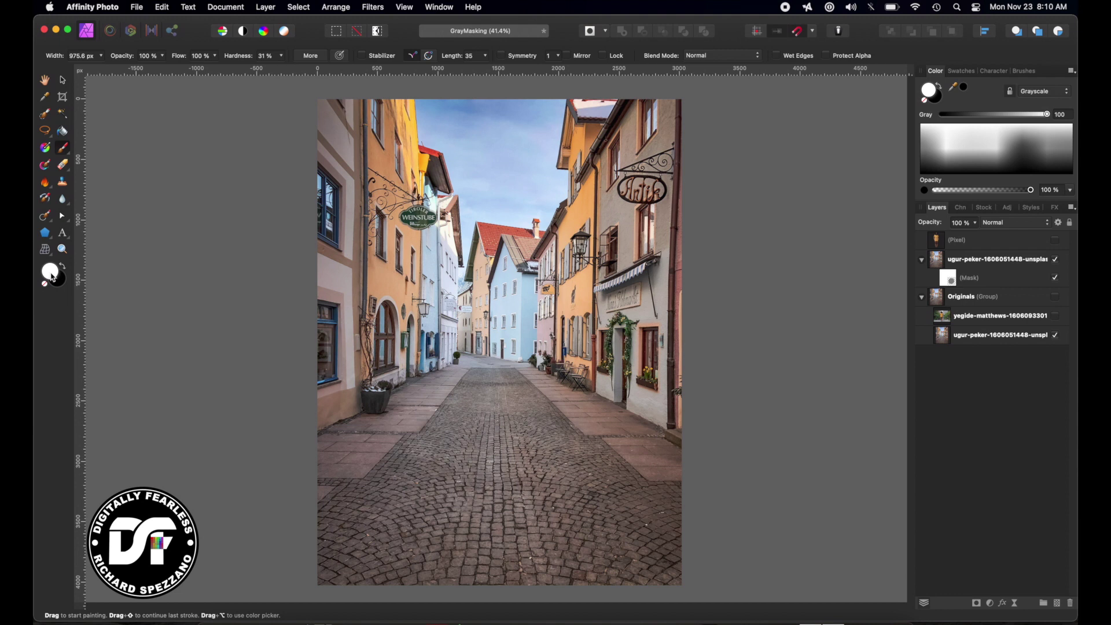
Paint mid grey 8C8C8C on the street mask to fade the photo
click(54, 278)
double_click(52, 276)
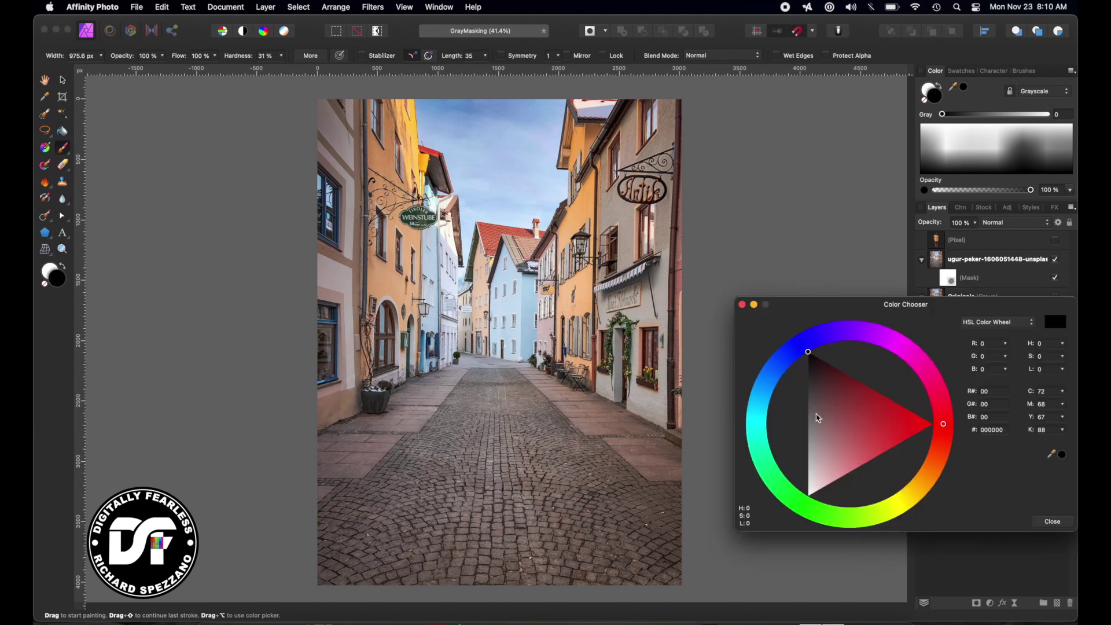
drag(813, 368, 808, 433)
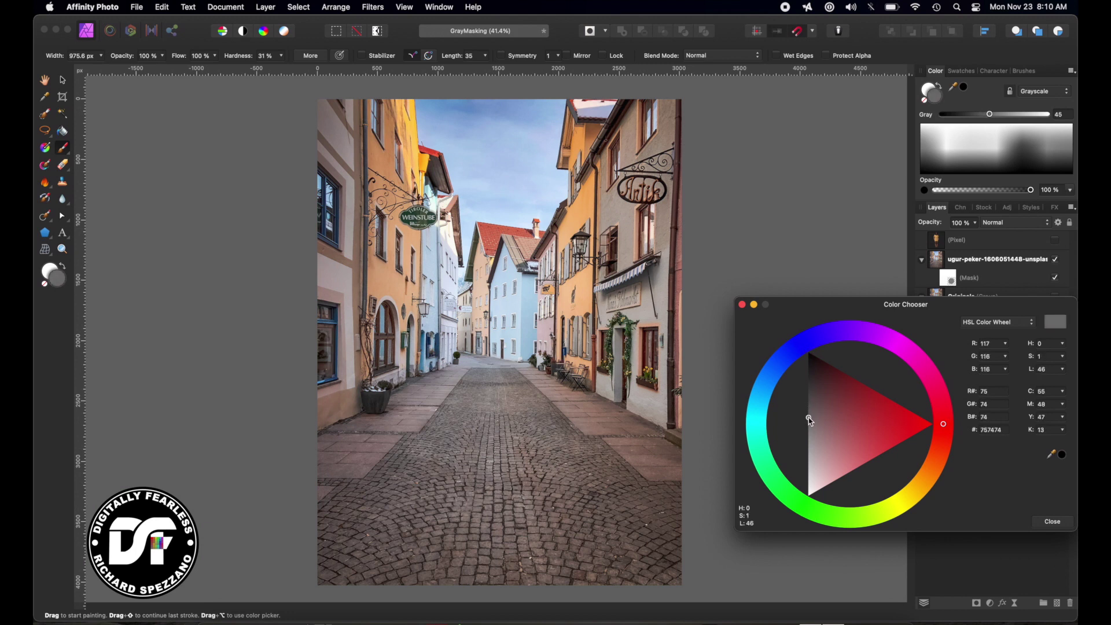
mouse_move(616, 298)
mouse_down()
mouse_move(602, 289)
mouse_move(555, 300)
mouse_move(472, 335)
mouse_move(431, 219)
mouse_move(483, 354)
mouse_move(459, 272)
mouse_move(513, 193)
mouse_move(472, 397)
mouse_move(562, 326)
mouse_move(475, 358)
mouse_move(441, 325)
mouse_move(533, 313)
mouse_move(459, 280)
mouse_up()
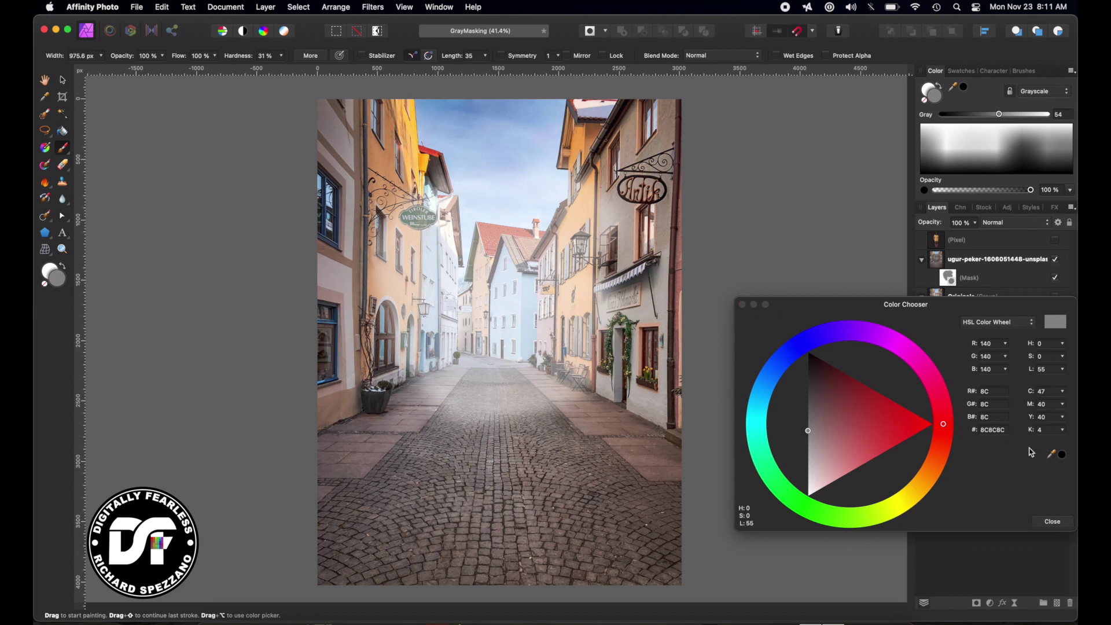
Delete the street photo's mask and return to the Move tool
click(1038, 521)
drag(988, 272, 950, 281)
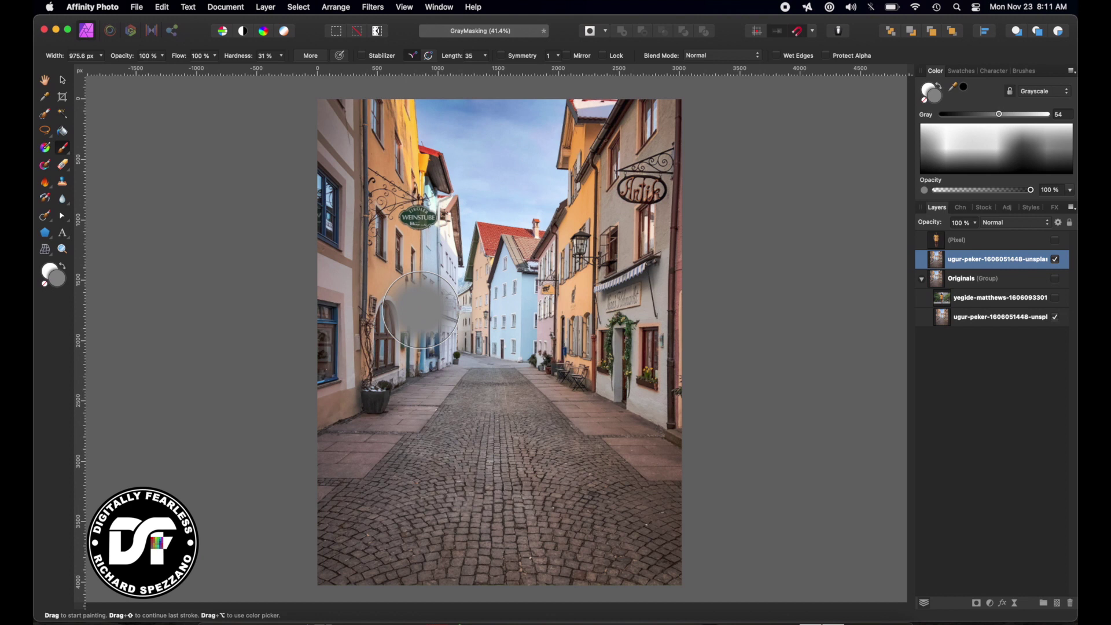
click(63, 80)
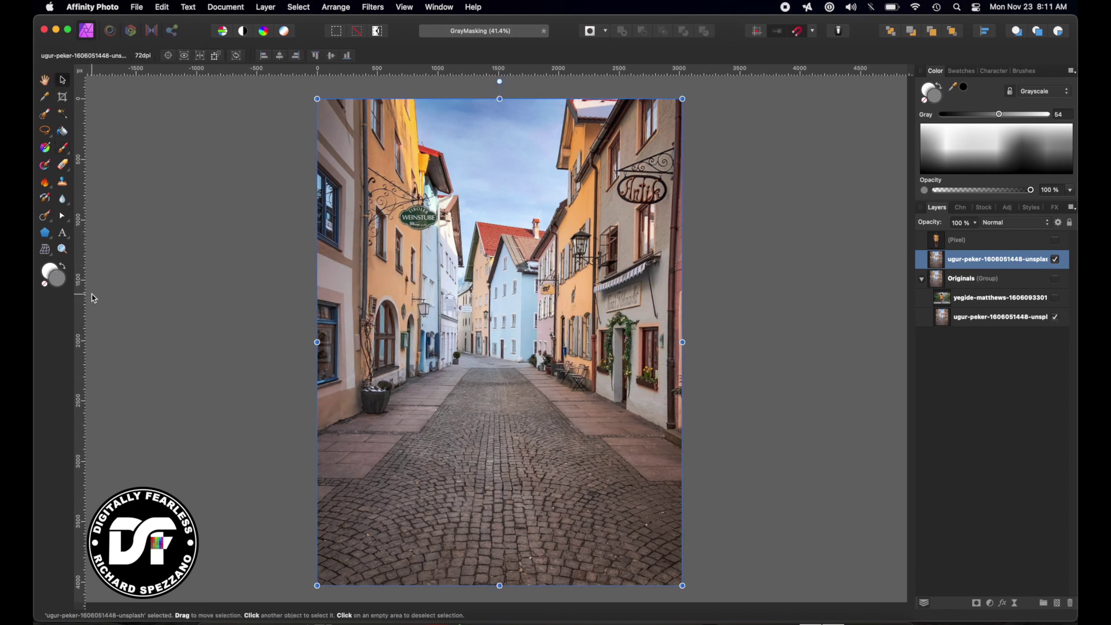
Add a Recolor adjustment with hue 236.3° to tint the image blue
key(d)
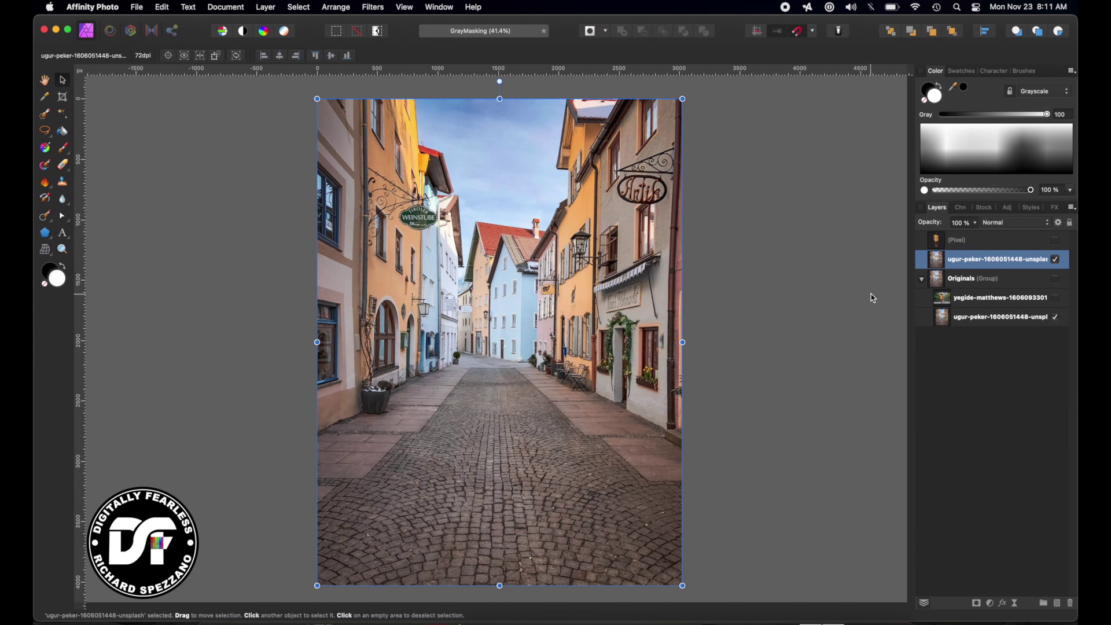
click(995, 432)
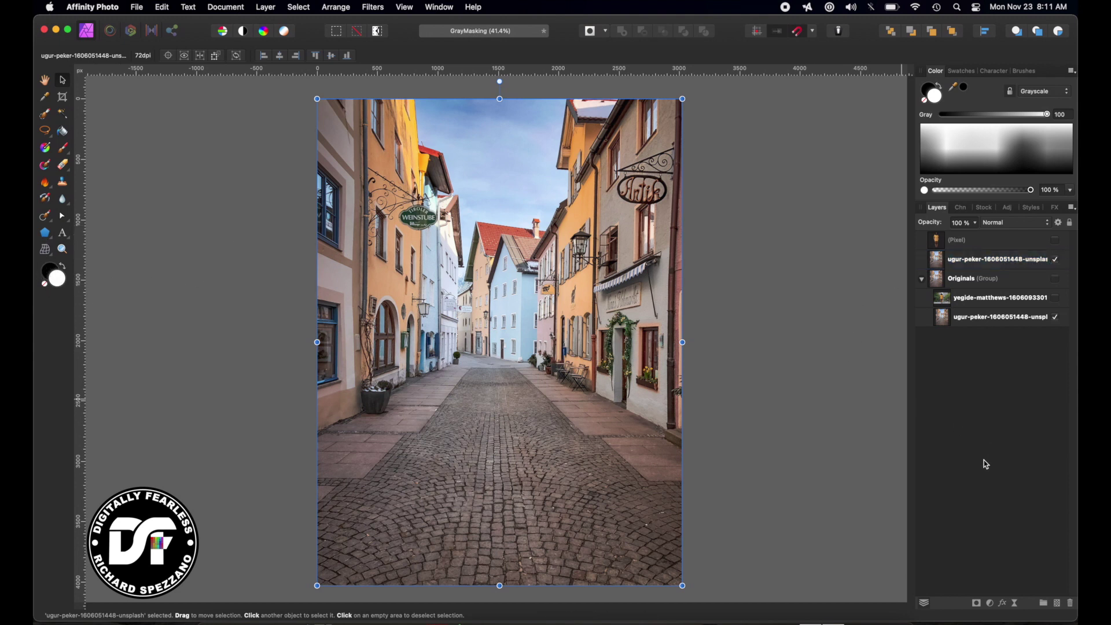
click(990, 603)
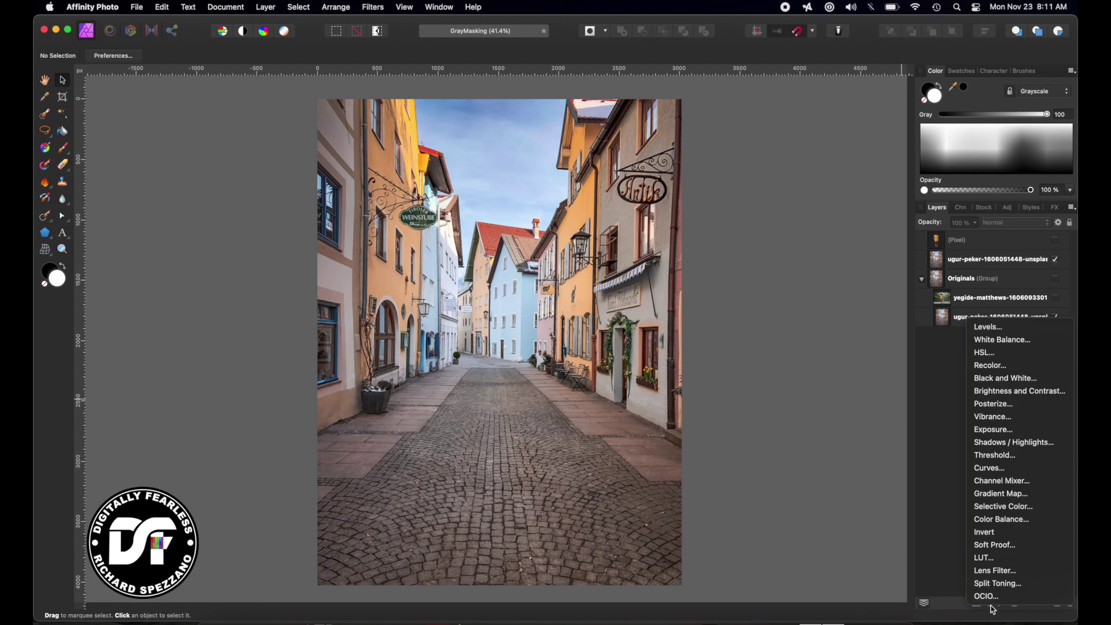
click(976, 366)
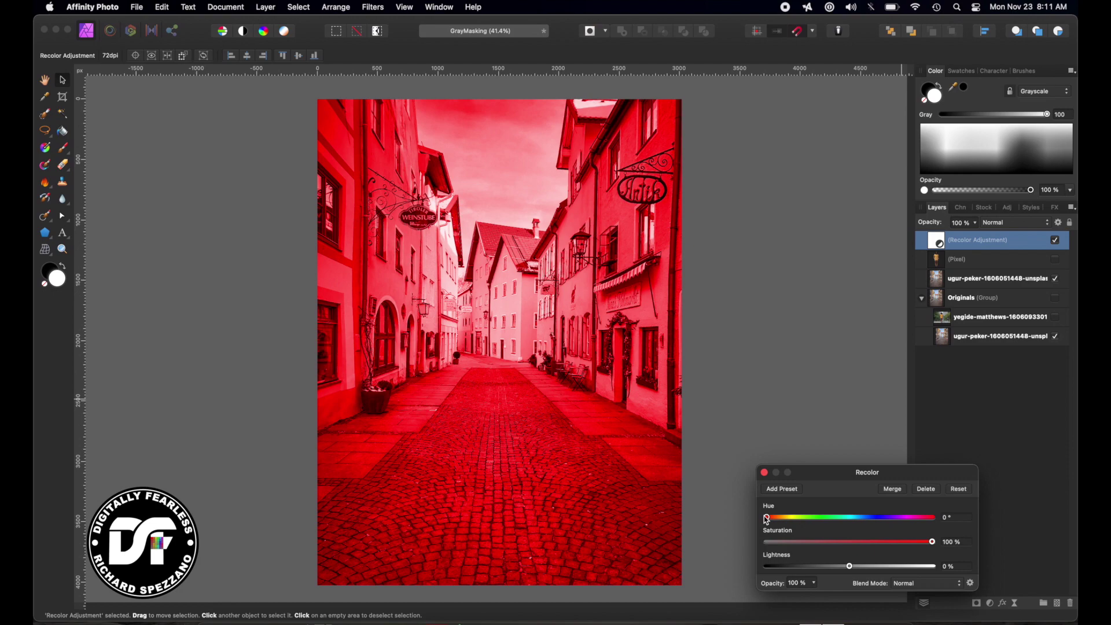
drag(766, 517, 876, 523)
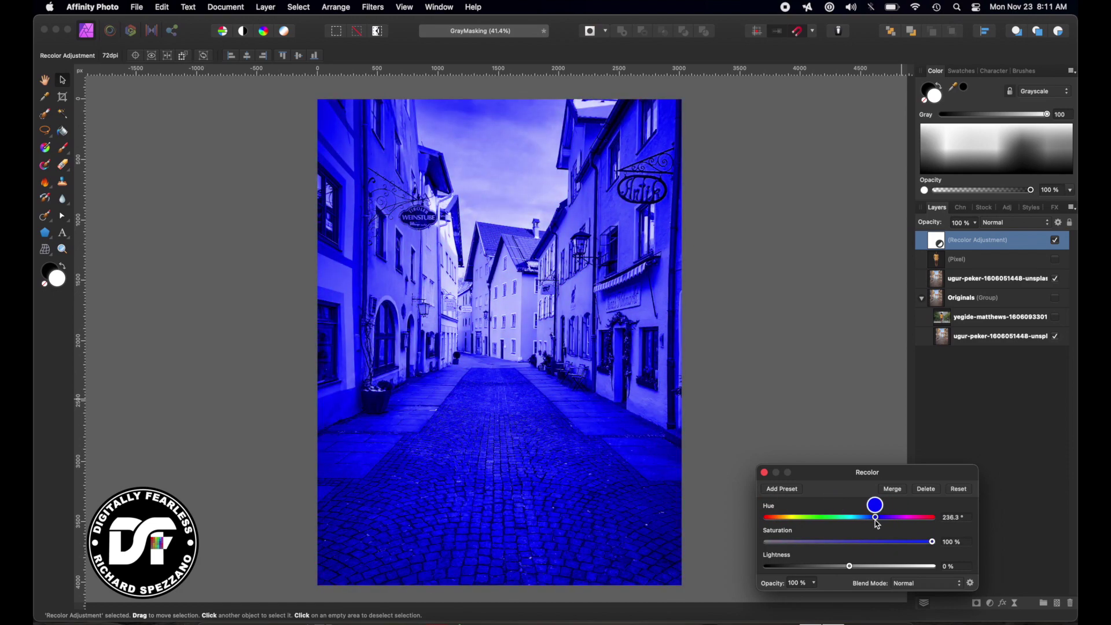
click(763, 472)
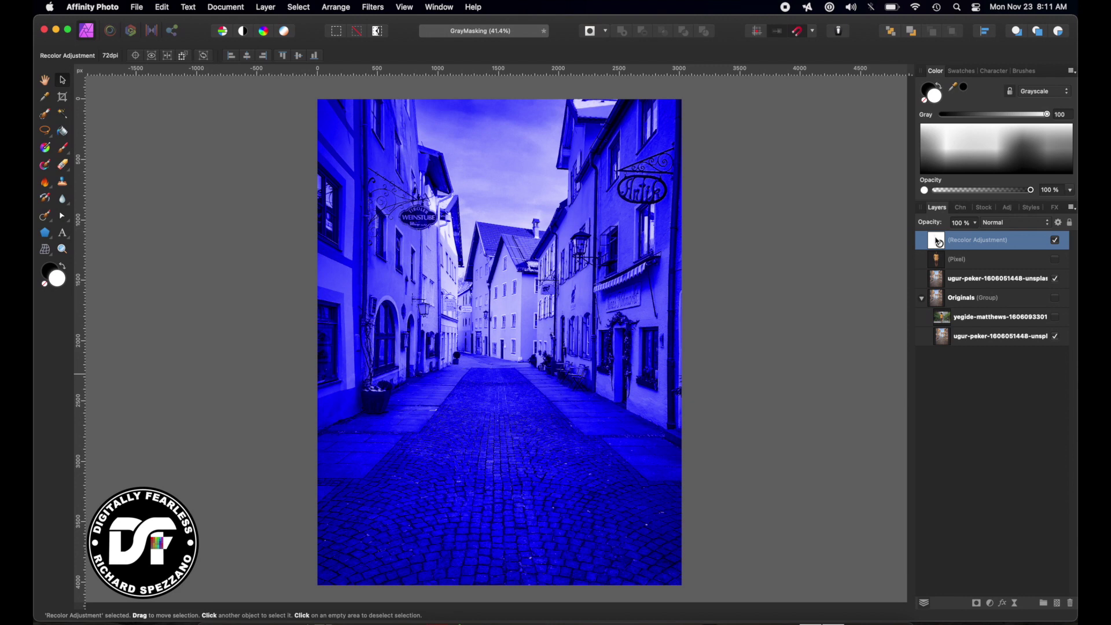
Collapse the Originals group and drag the Recolor adjustment into the ugur-peker street photo layer
click(921, 297)
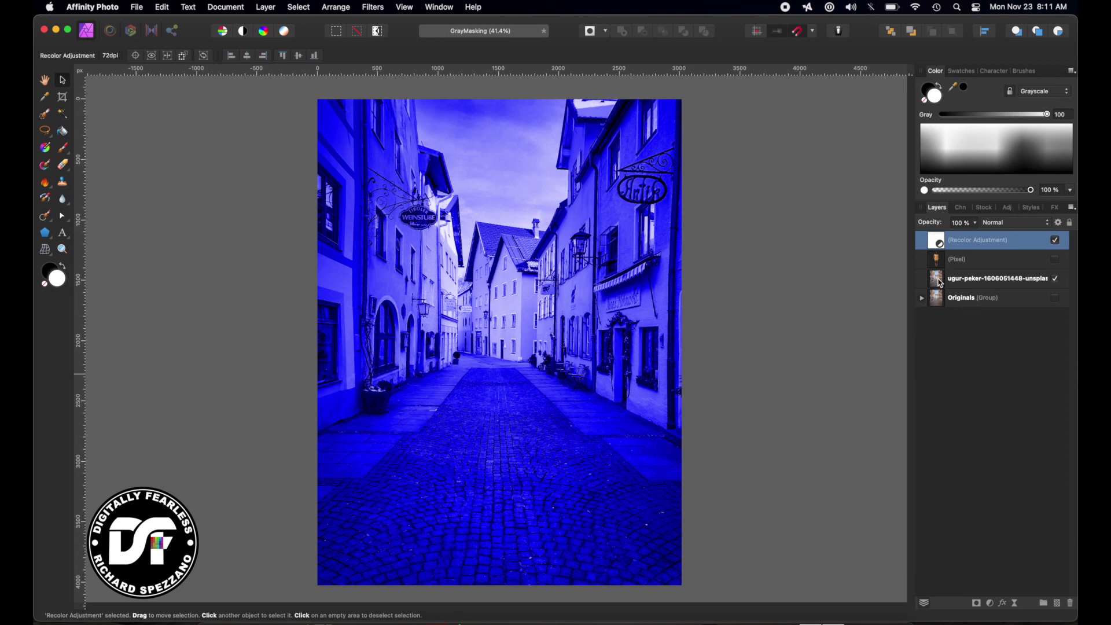
click(938, 281)
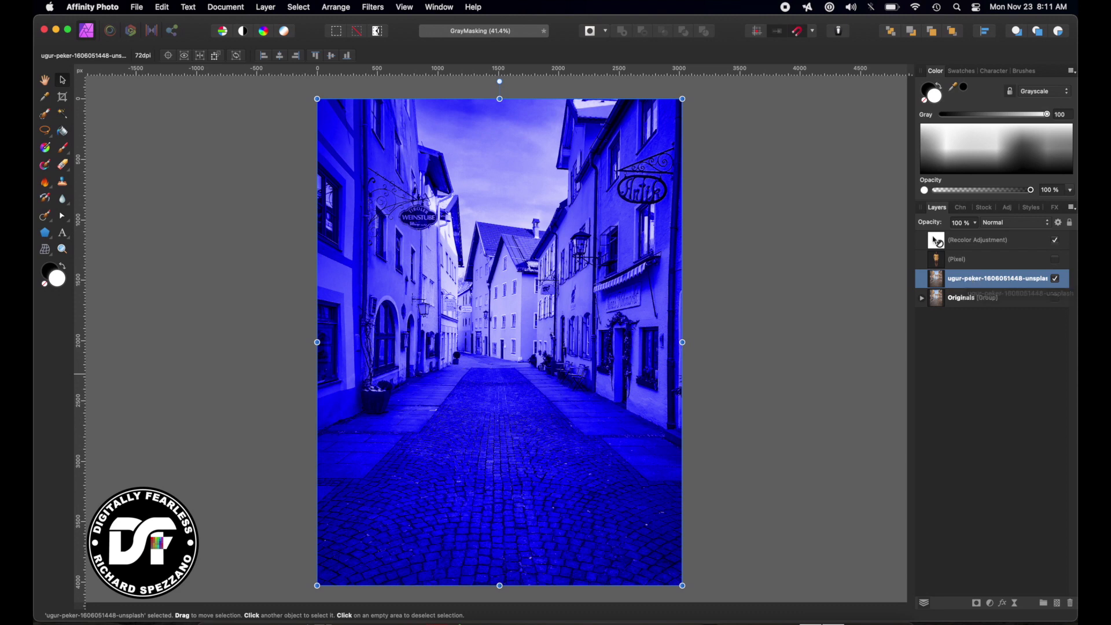
drag(937, 282, 936, 279)
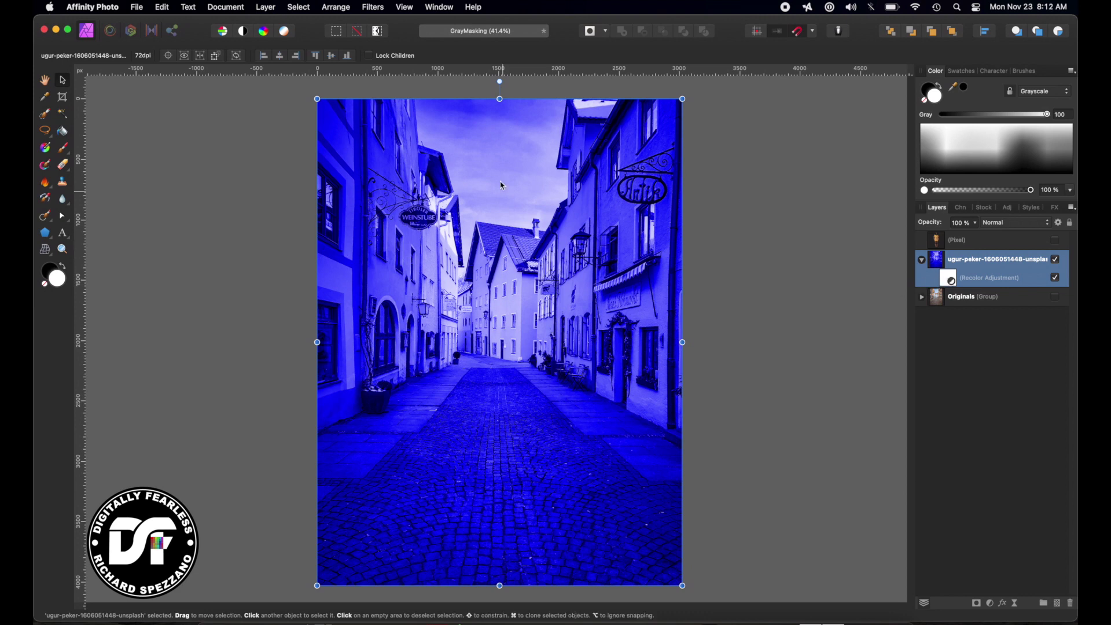
Invert the Recolor adjustment's mask with Cmd+I, then brush the blue tint back over the street
click(950, 278)
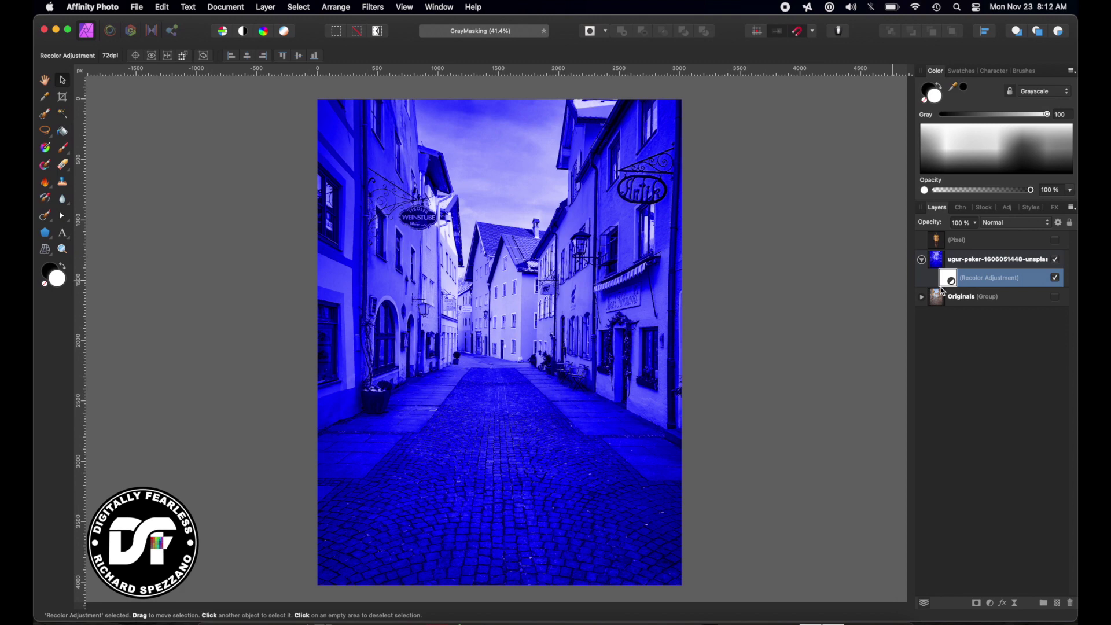
key(super+i)
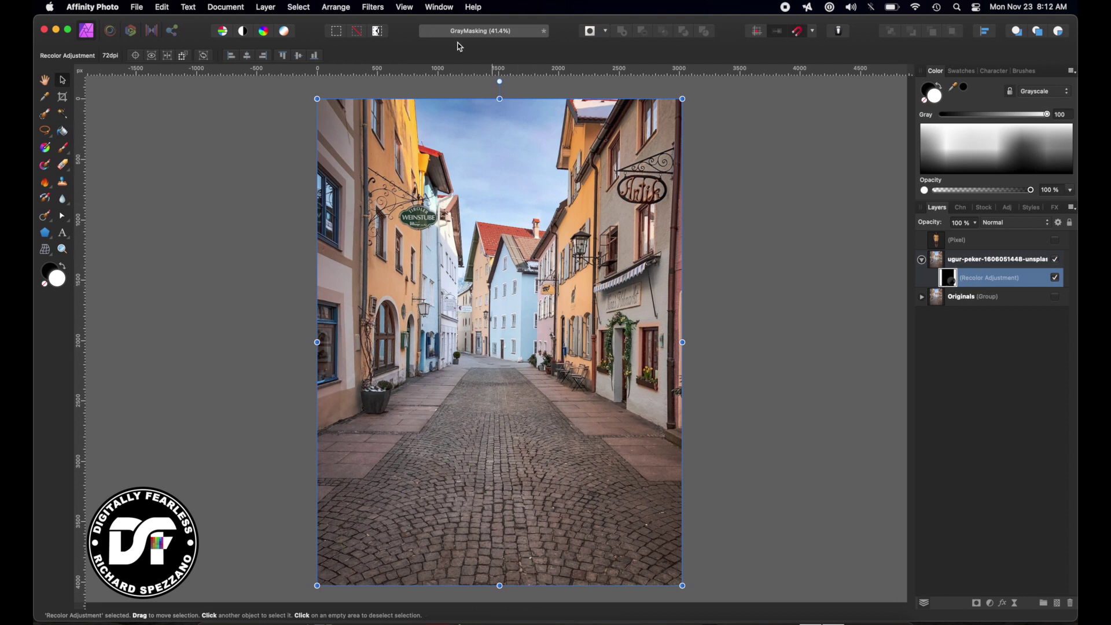
click(63, 150)
click(470, 387)
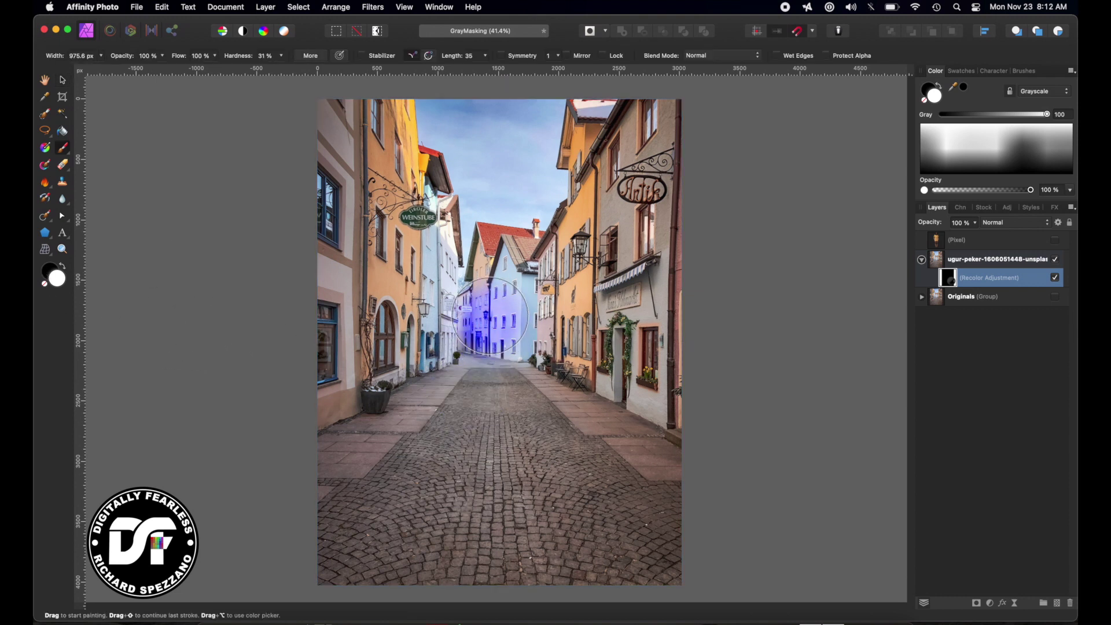
click(409, 446)
mouse_move(462, 376)
mouse_down()
mouse_move(360, 542)
mouse_move(550, 590)
mouse_move(419, 528)
mouse_move(657, 511)
mouse_move(341, 477)
mouse_move(282, 429)
mouse_move(635, 396)
mouse_move(660, 238)
mouse_move(665, 94)
mouse_move(496, 186)
mouse_move(330, 327)
mouse_move(337, 155)
mouse_move(359, 293)
mouse_move(429, 329)
mouse_move(458, 409)
mouse_up()
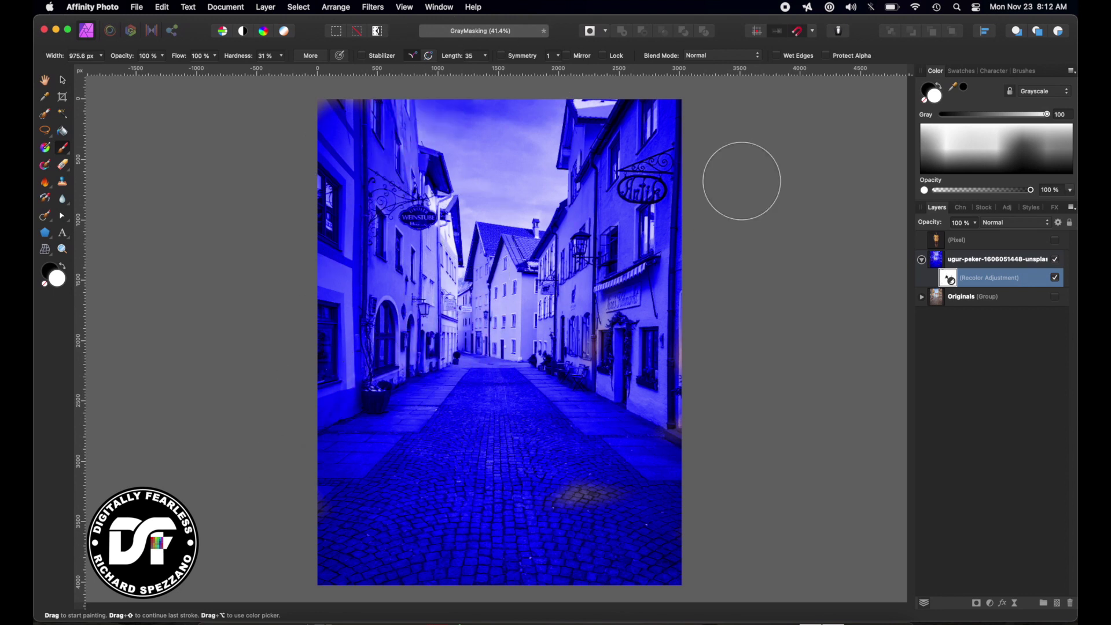
drag(595, 526, 514, 497)
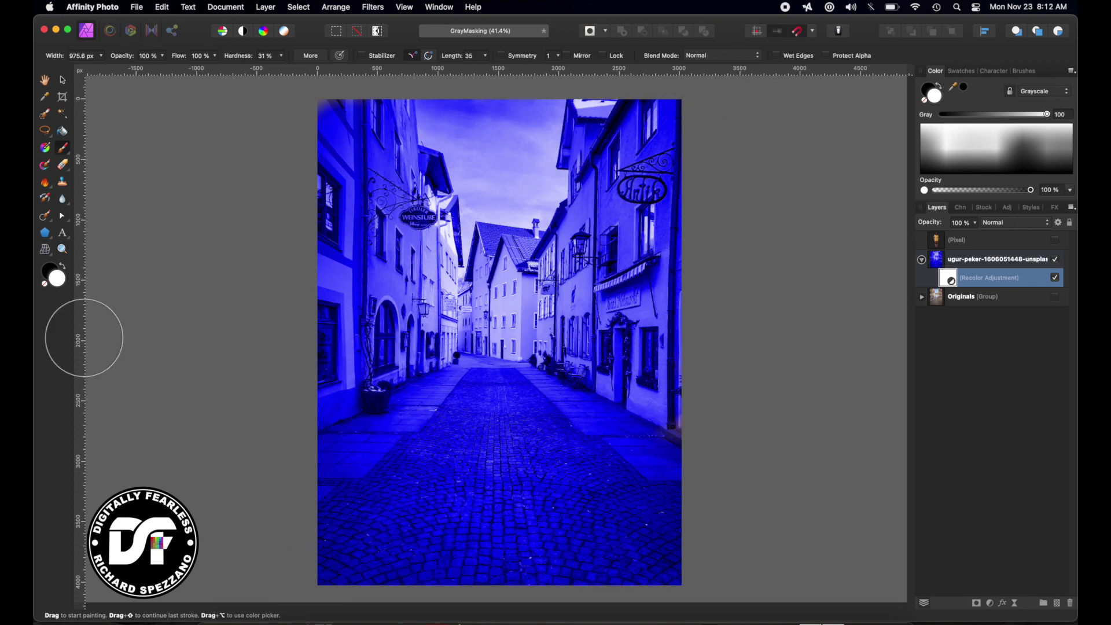
Paint mid grey on the Recolor mask over both buildings to partly restore their colours
double_click(56, 277)
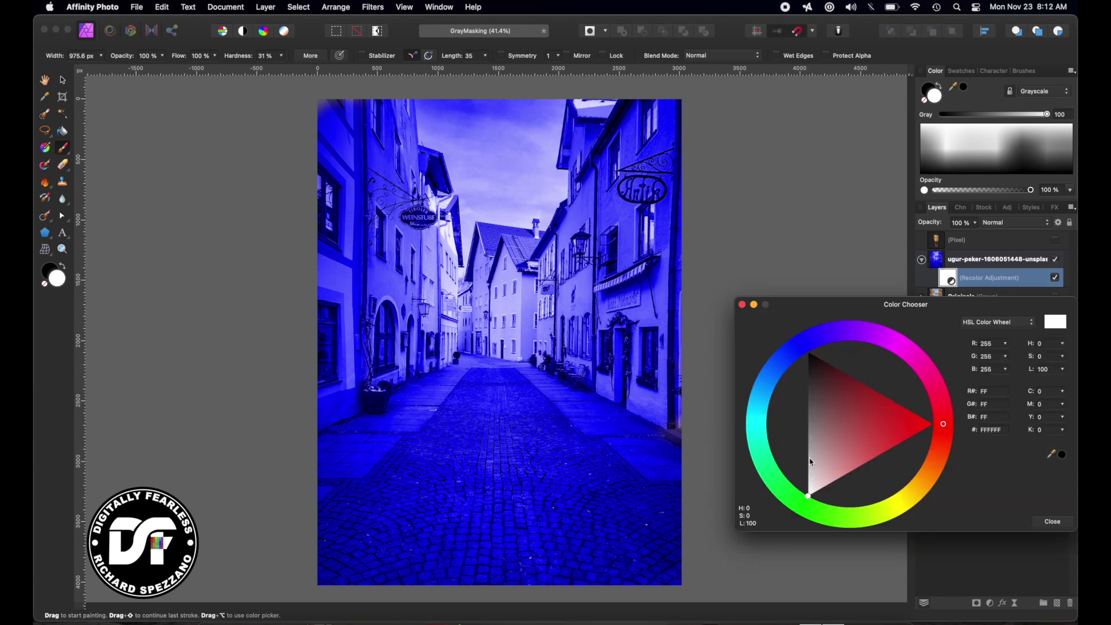
mouse_move(815, 447)
mouse_down()
mouse_move(808, 422)
mouse_move(809, 440)
mouse_up()
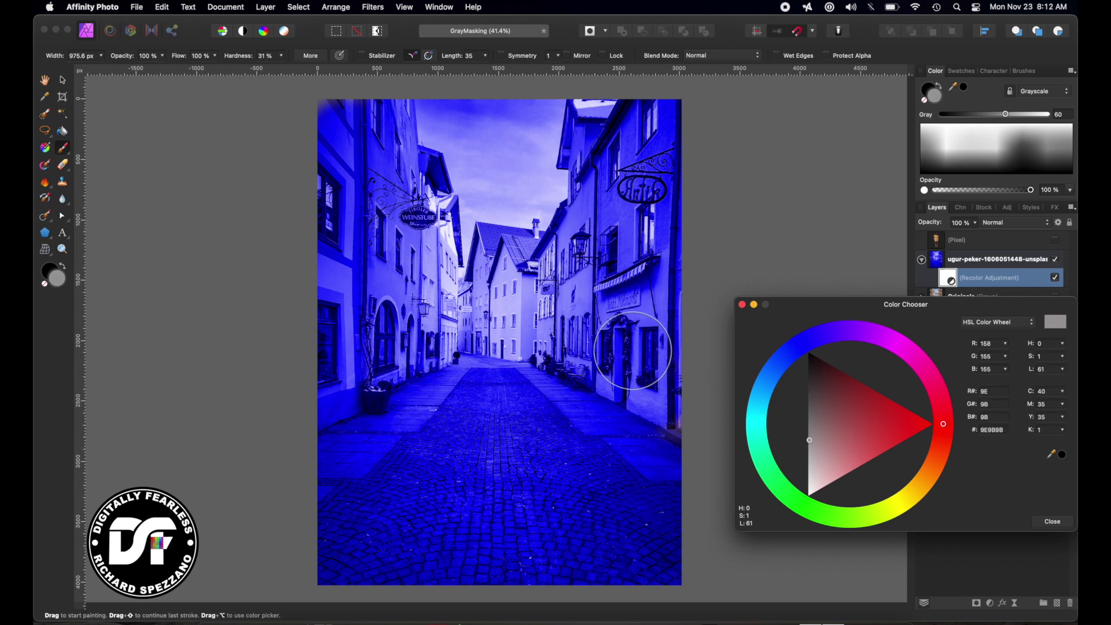
click(810, 421)
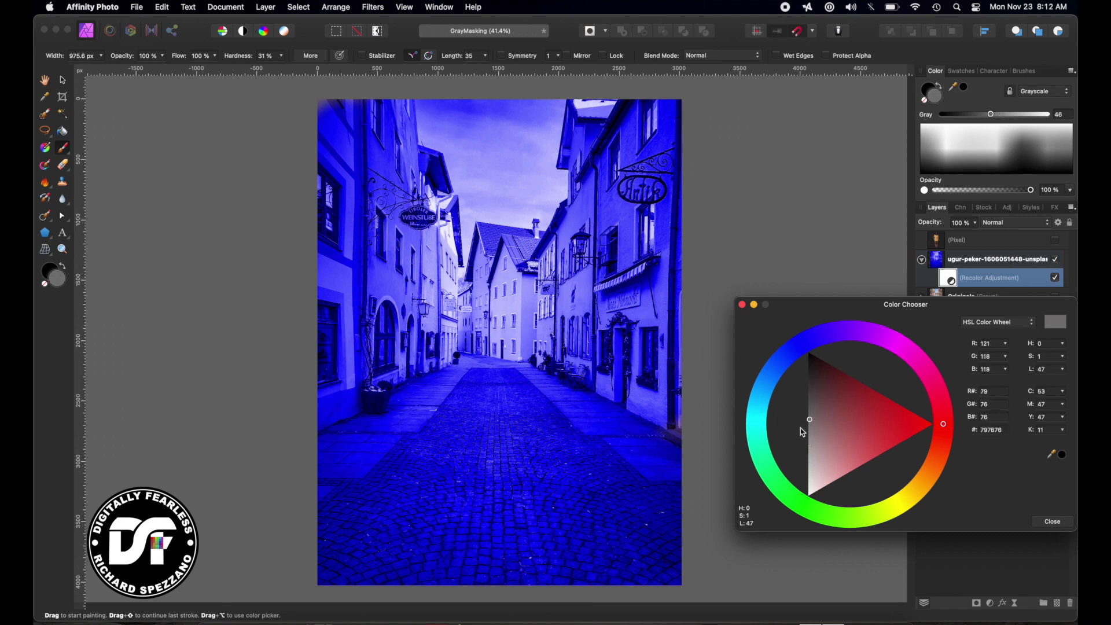
mouse_move(674, 387)
mouse_down()
mouse_move(603, 332)
mouse_move(579, 295)
mouse_move(651, 130)
mouse_move(671, 277)
mouse_move(647, 354)
mouse_move(608, 124)
mouse_move(595, 137)
mouse_move(595, 146)
mouse_move(605, 134)
mouse_move(616, 235)
mouse_move(600, 344)
mouse_move(540, 324)
mouse_move(462, 319)
mouse_move(458, 299)
mouse_move(478, 272)
mouse_move(471, 297)
mouse_move(387, 328)
mouse_move(341, 378)
mouse_move(345, 211)
mouse_move(419, 271)
mouse_up()
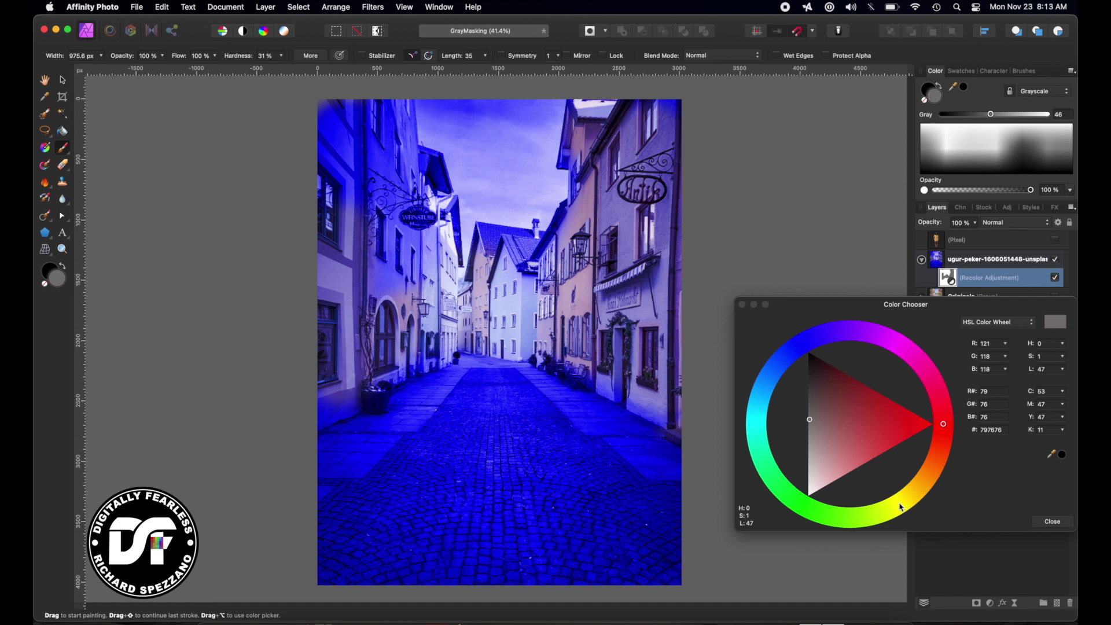
drag(810, 455, 809, 447)
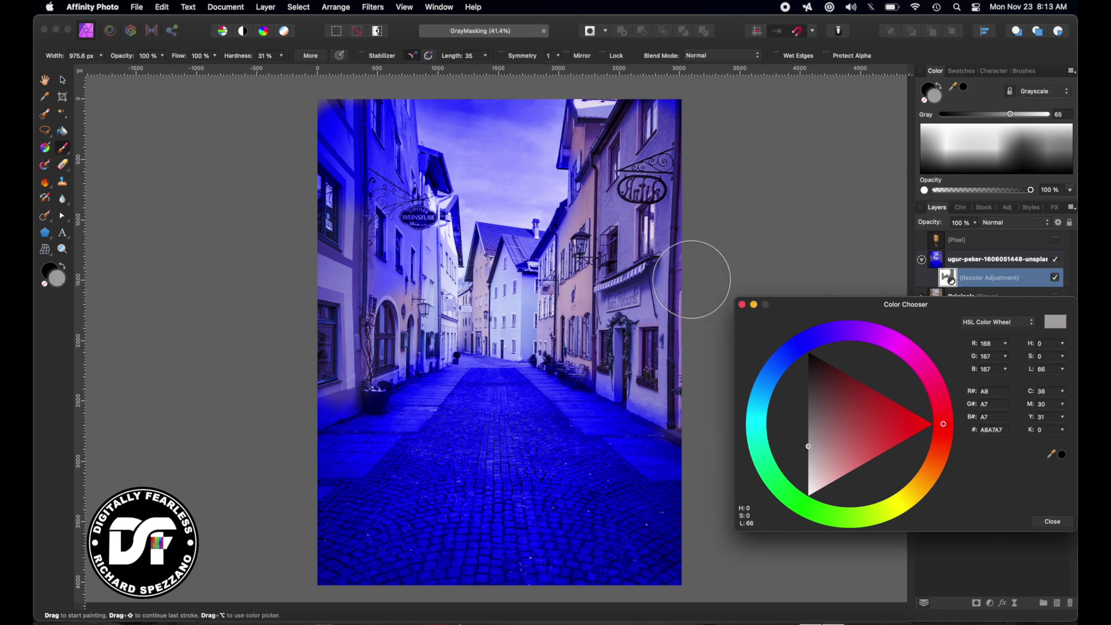
mouse_move(691, 279)
mouse_down()
mouse_move(626, 295)
mouse_move(649, 386)
mouse_move(662, 157)
mouse_move(619, 186)
mouse_move(600, 264)
mouse_move(617, 359)
mouse_up()
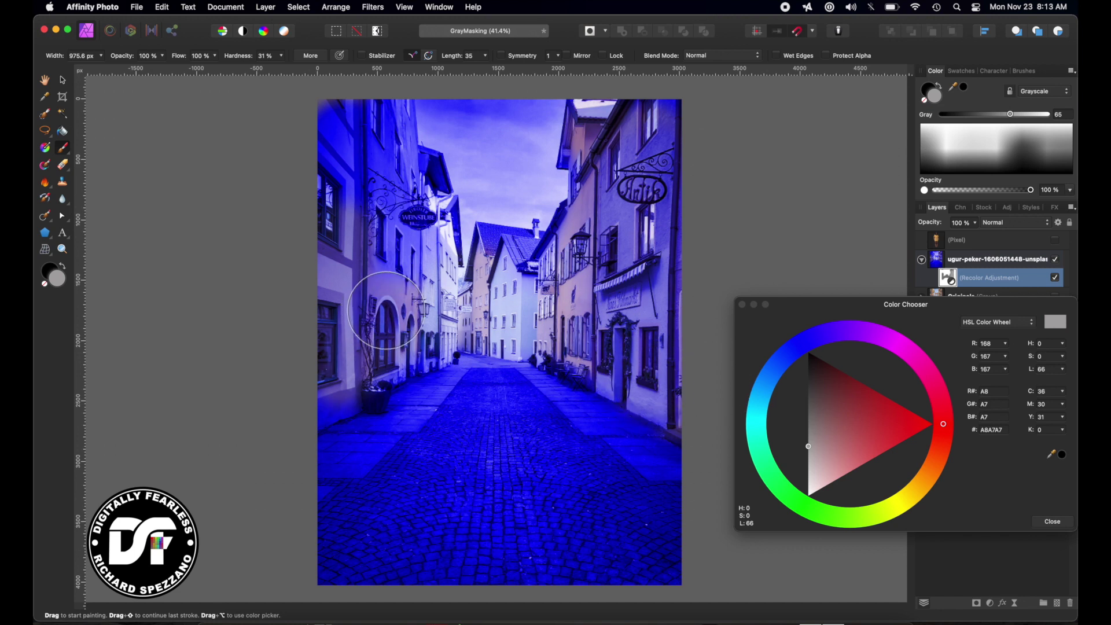
mouse_move(385, 310)
mouse_down()
mouse_move(435, 330)
mouse_move(322, 382)
mouse_move(414, 266)
mouse_move(432, 314)
mouse_move(406, 227)
mouse_move(343, 127)
mouse_move(352, 111)
mouse_move(378, 152)
mouse_move(372, 127)
mouse_move(377, 237)
mouse_move(361, 293)
mouse_move(484, 344)
mouse_move(493, 260)
mouse_move(458, 314)
mouse_move(499, 339)
mouse_move(447, 229)
mouse_move(481, 298)
mouse_up()
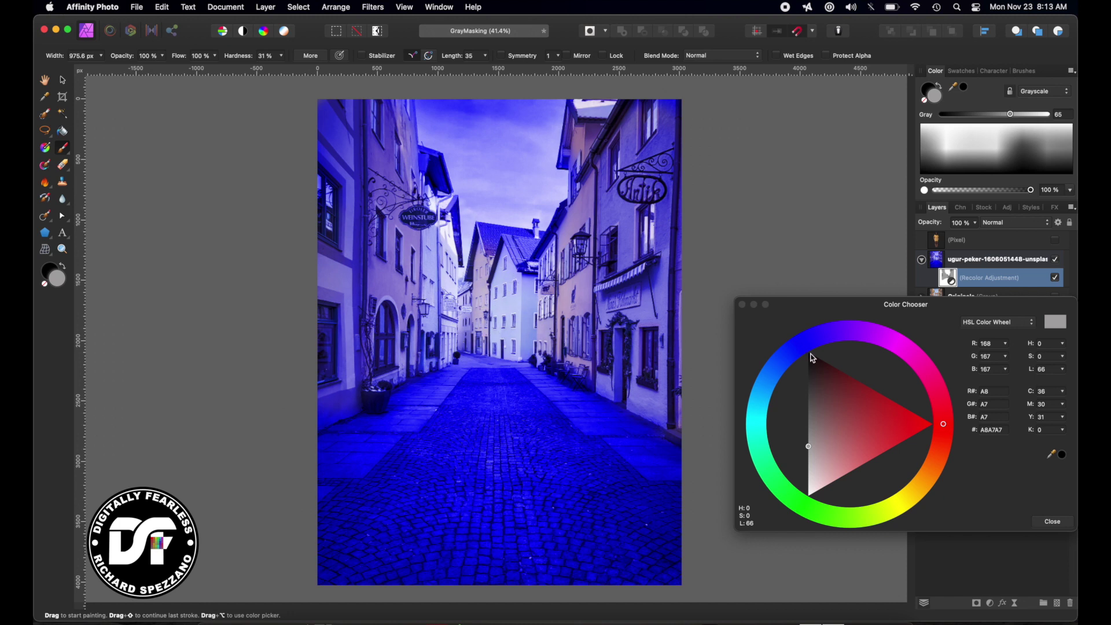
With a smaller brush and lighter grey, partly restore the original colour of both sidewalks
drag(810, 448, 808, 496)
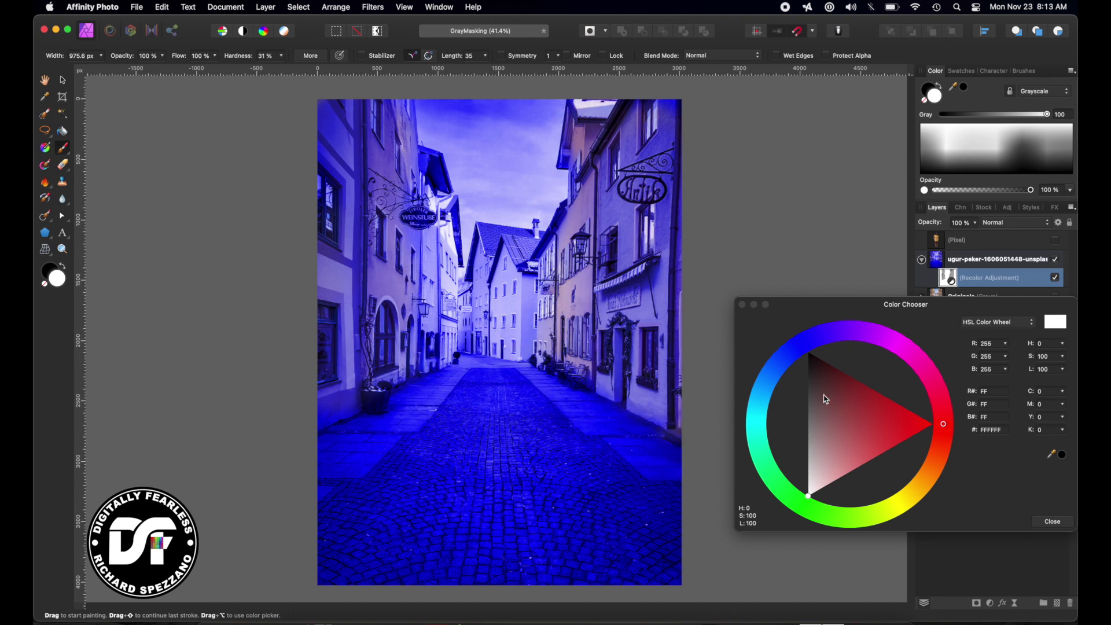
click(809, 410)
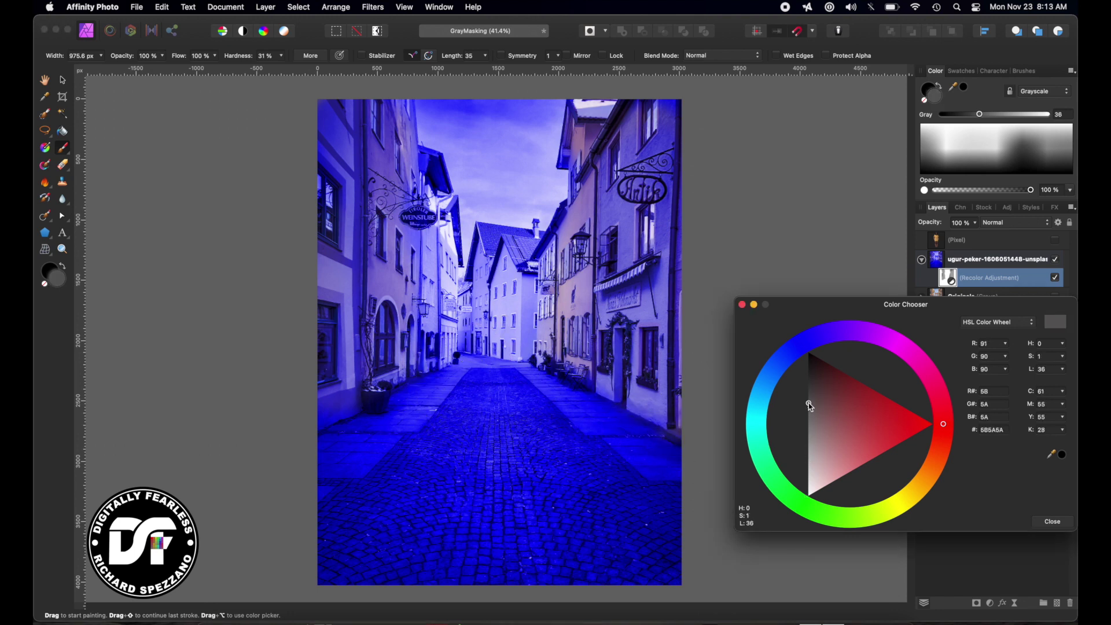
drag(809, 408, 807, 424)
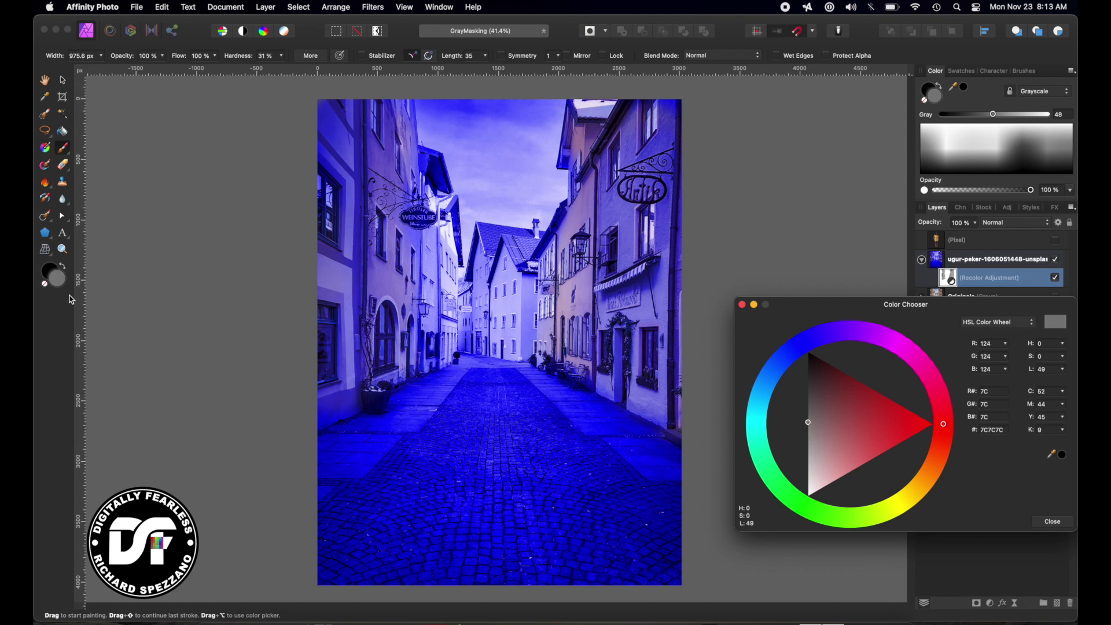
key(bracketleft)
key(bracketleft)
key(bracketleft)
key(bracketleft)
key(bracketleft)
key(bracketleft)
click(533, 369)
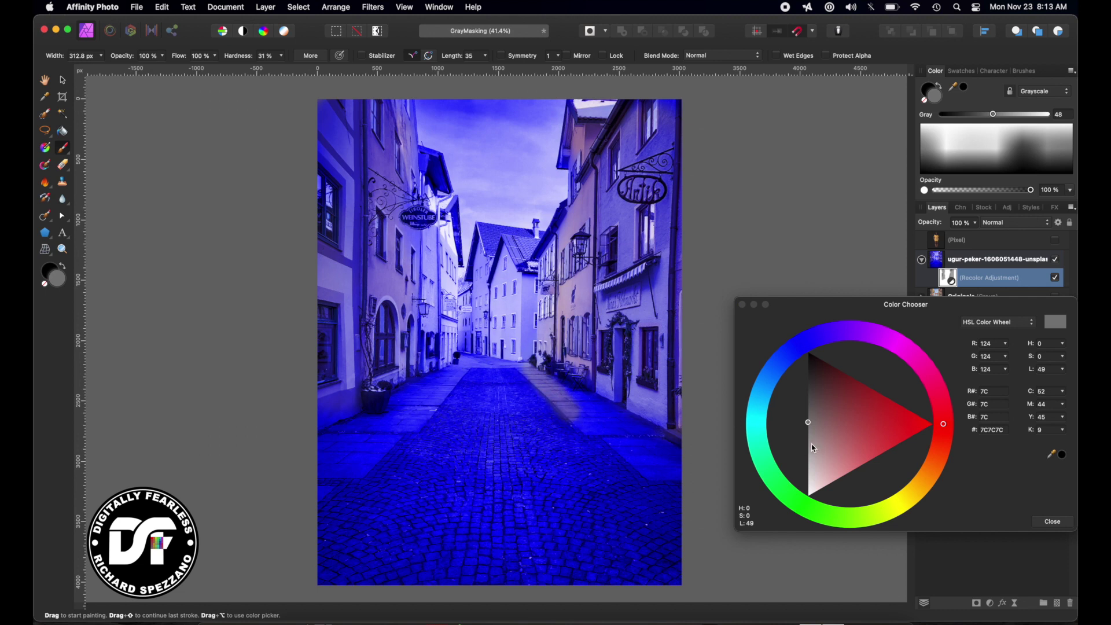
click(811, 444)
click(523, 368)
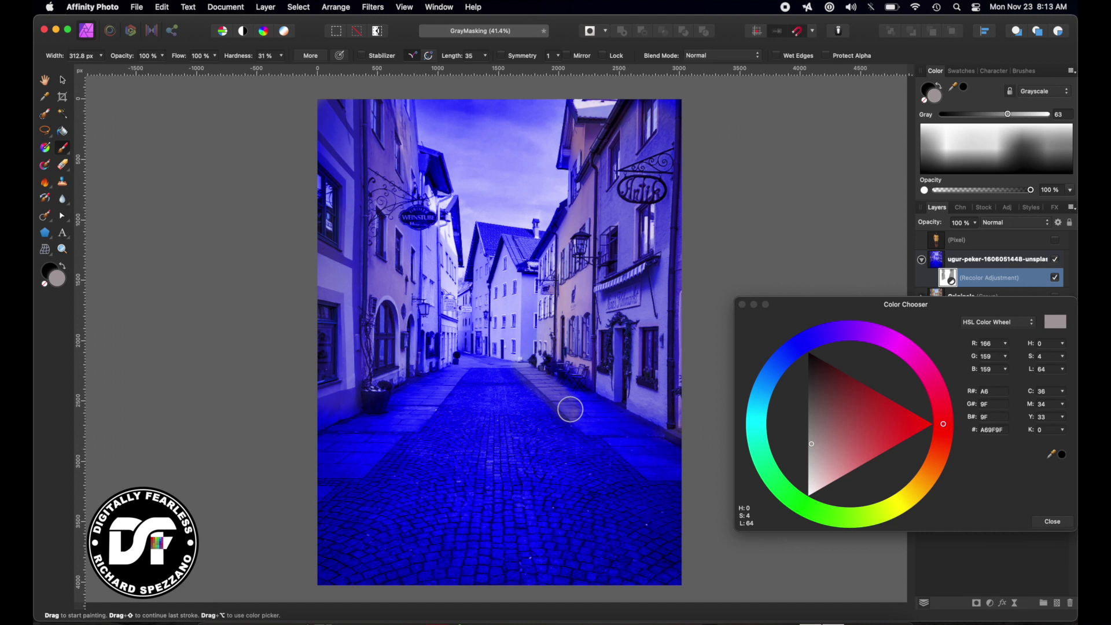
drag(569, 388, 660, 468)
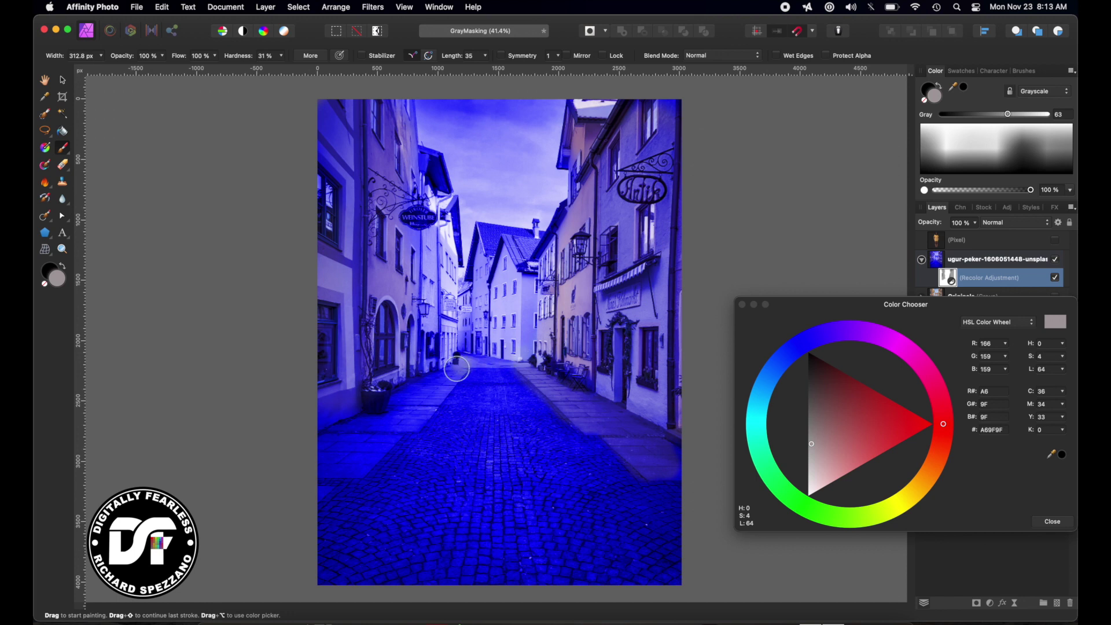
mouse_move(456, 369)
mouse_down()
mouse_move(327, 476)
mouse_move(333, 448)
mouse_move(391, 411)
mouse_up()
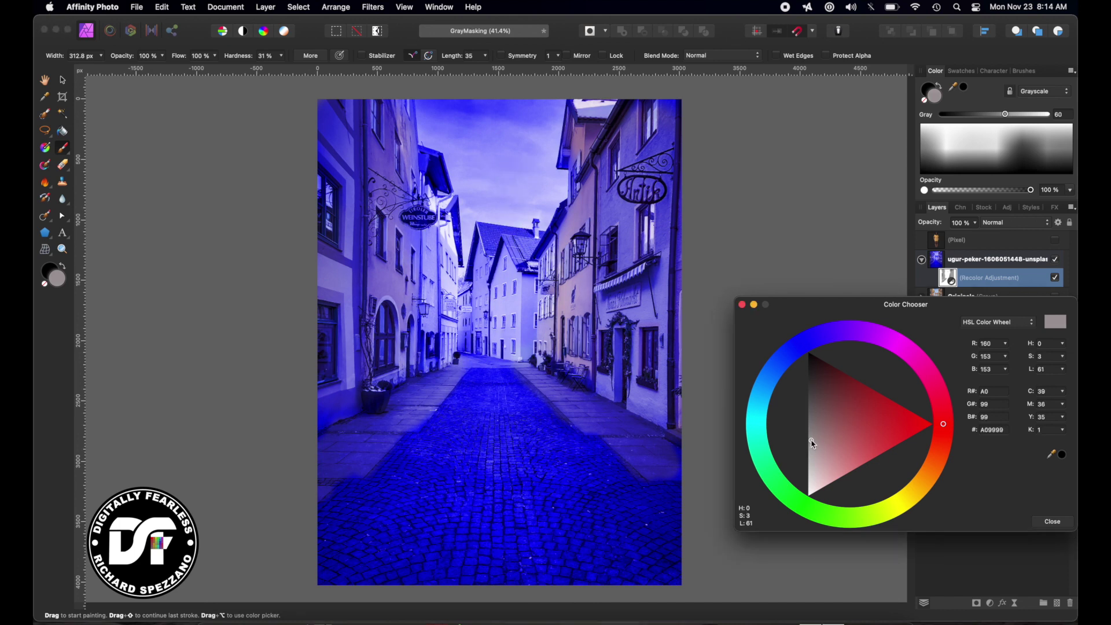
Paint black with an enlarged brush to reveal the original sky above the central buildings
drag(812, 444, 806, 342)
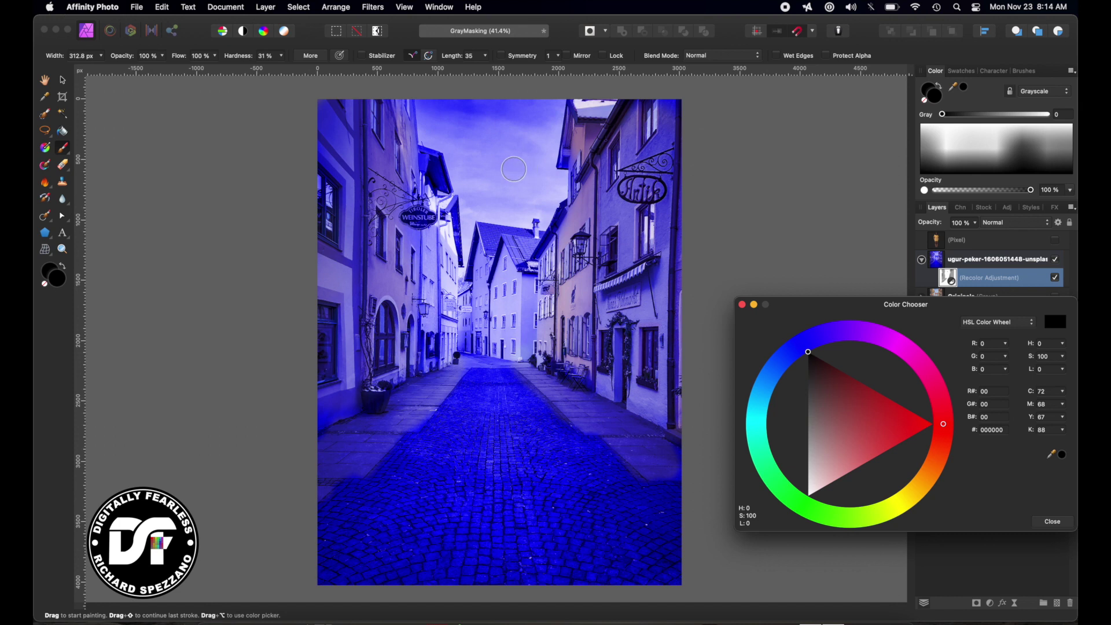
drag(508, 203, 492, 154)
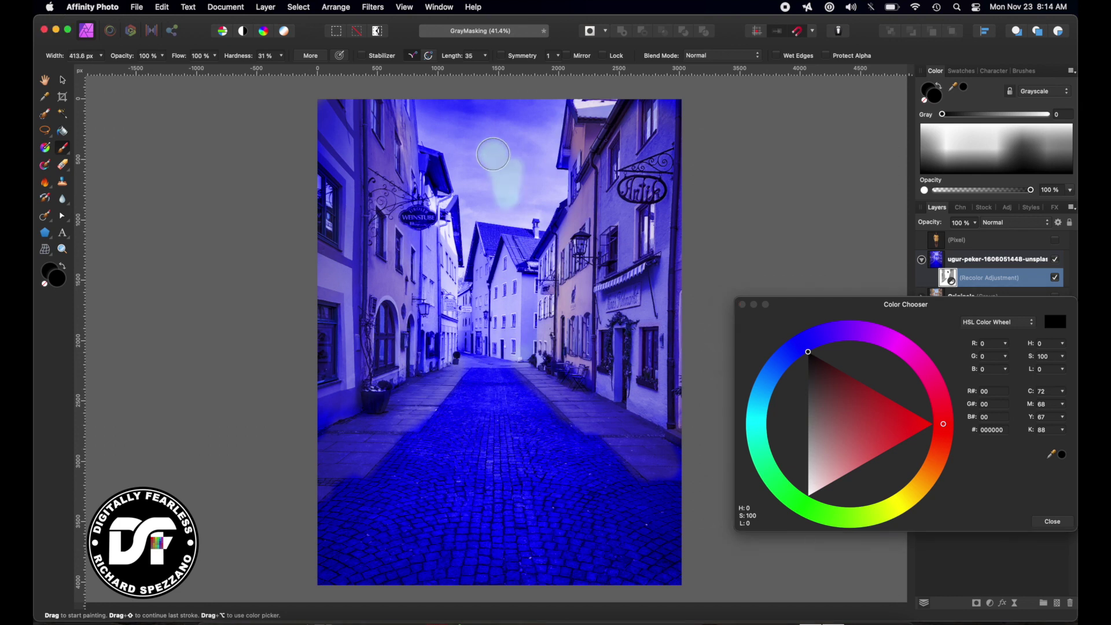
key(bracketright)
key(bracketright)
key(bracketright)
key(bracketright)
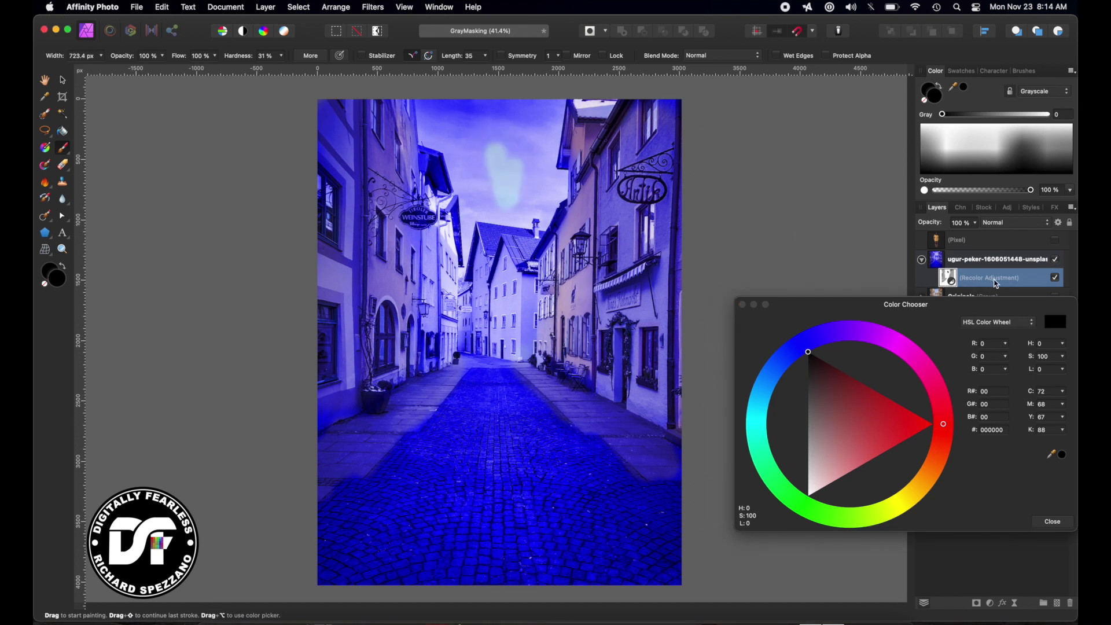
mouse_move(518, 163)
mouse_down()
mouse_move(524, 85)
mouse_move(520, 114)
mouse_move(406, 125)
mouse_move(442, 113)
mouse_up()
Undo a stroke and repaint the sky in mid grey #777070 for an even lavender tone
key(super+z)
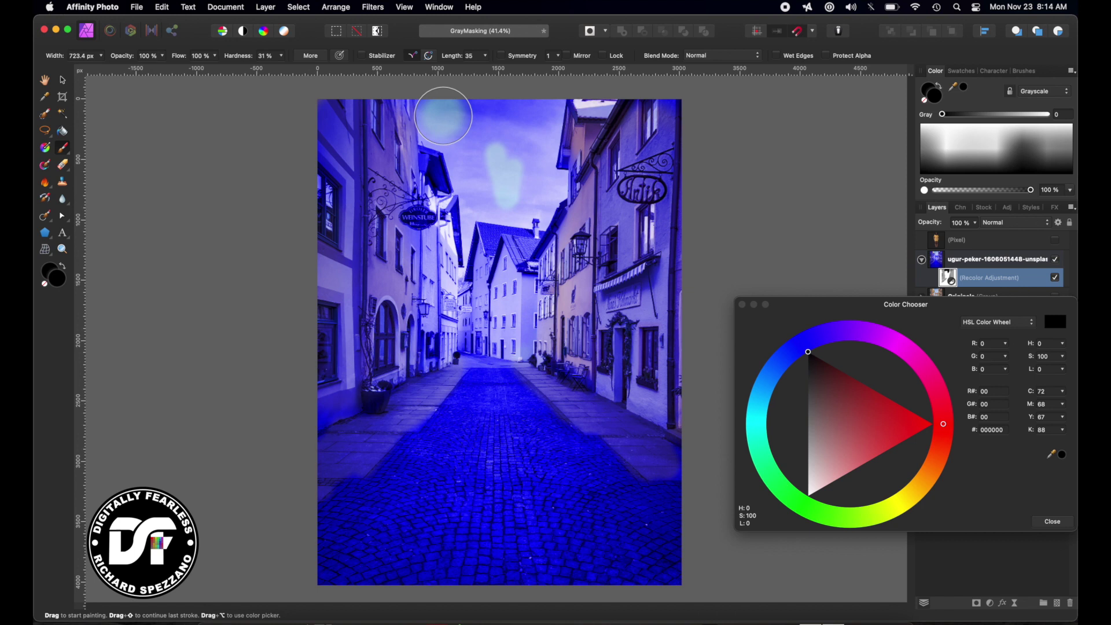
mouse_move(483, 139)
mouse_down()
mouse_move(482, 182)
mouse_move(503, 193)
mouse_move(517, 109)
mouse_up()
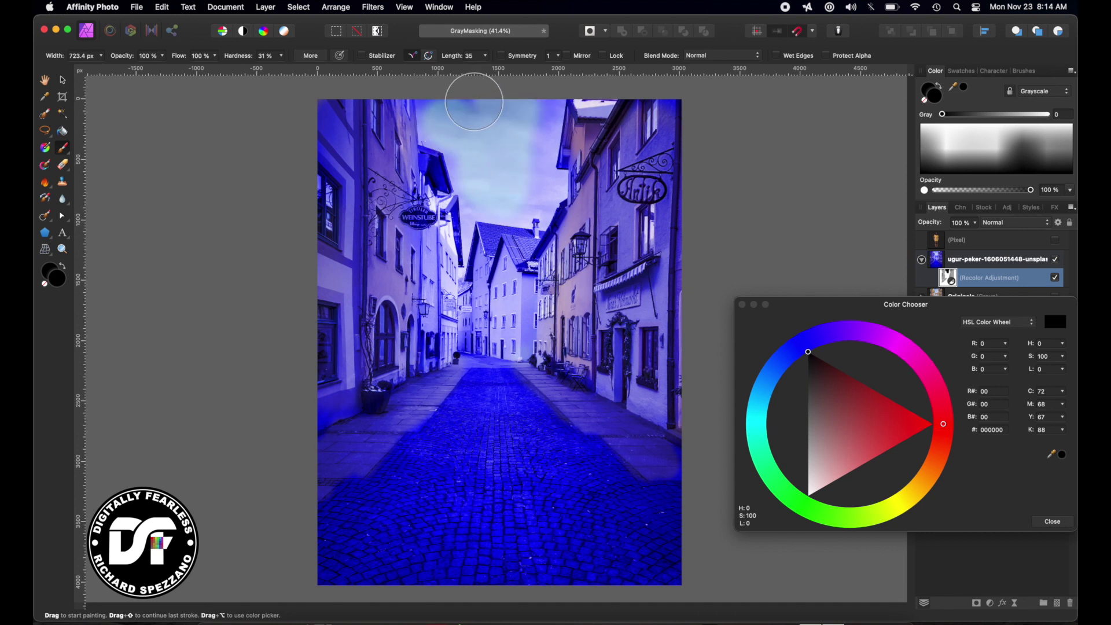
click(810, 417)
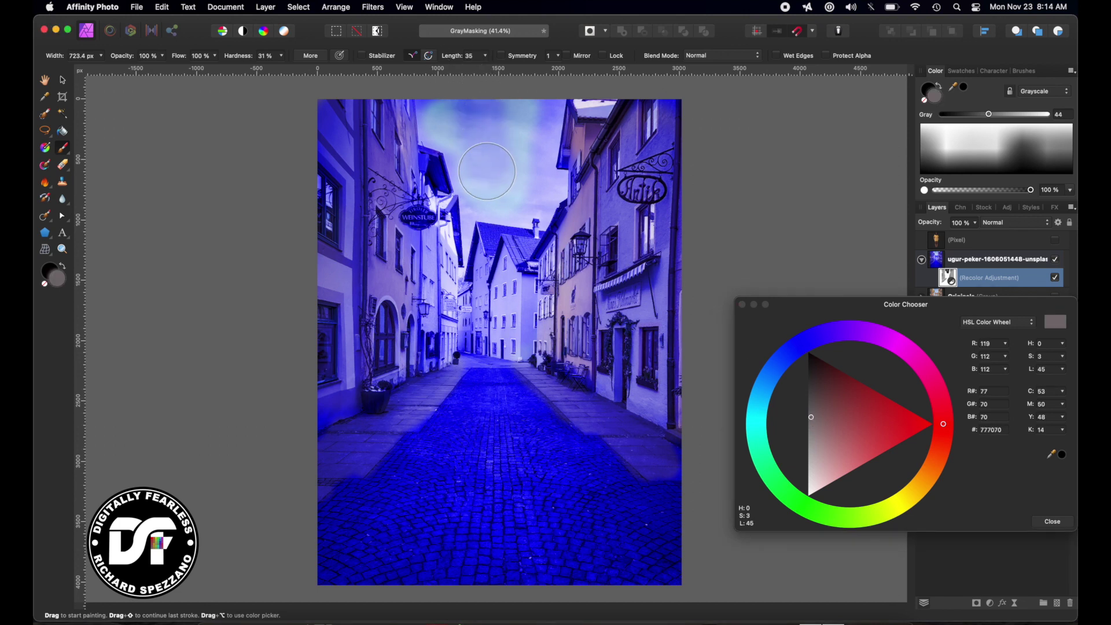
mouse_move(523, 166)
mouse_down()
mouse_move(532, 109)
mouse_move(464, 107)
mouse_move(456, 132)
mouse_up()
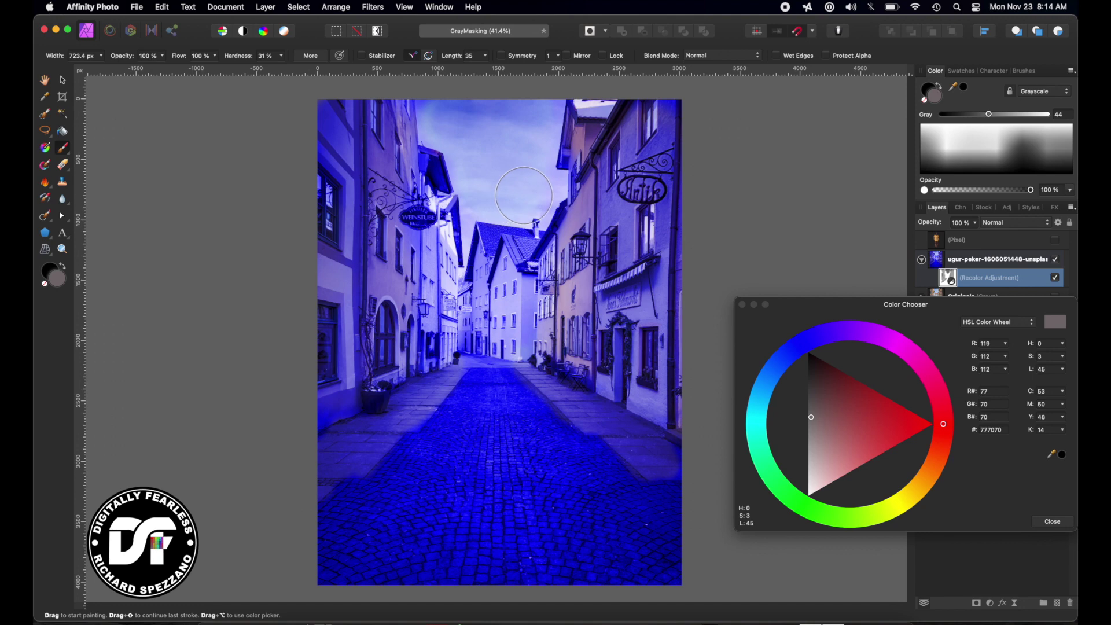
Close the colour chooser and make the woman's layer visible again
click(742, 304)
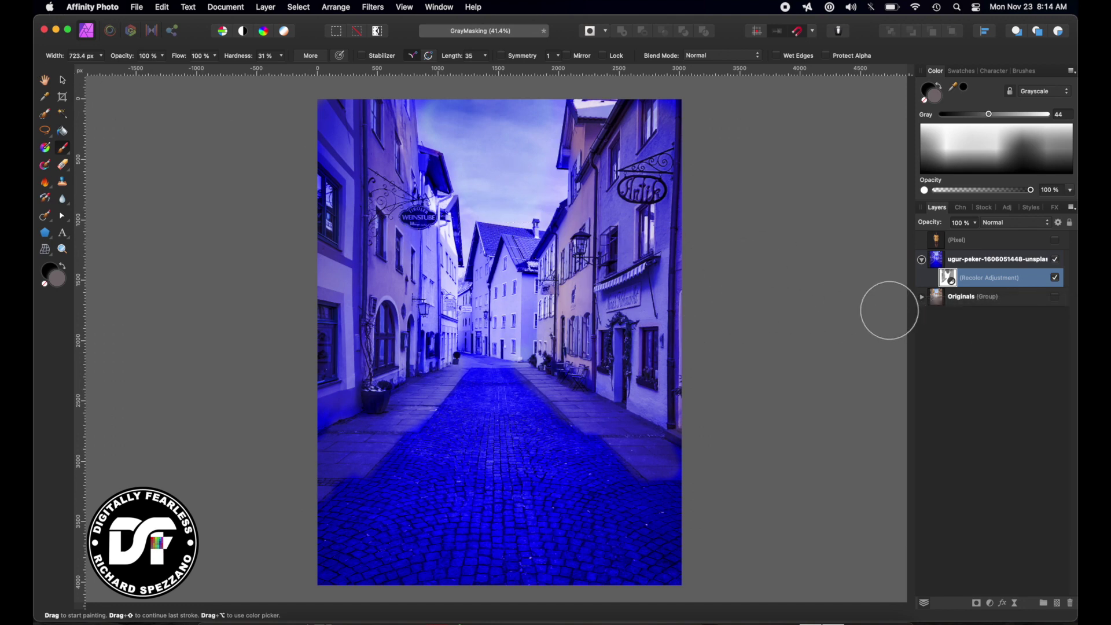
click(1059, 240)
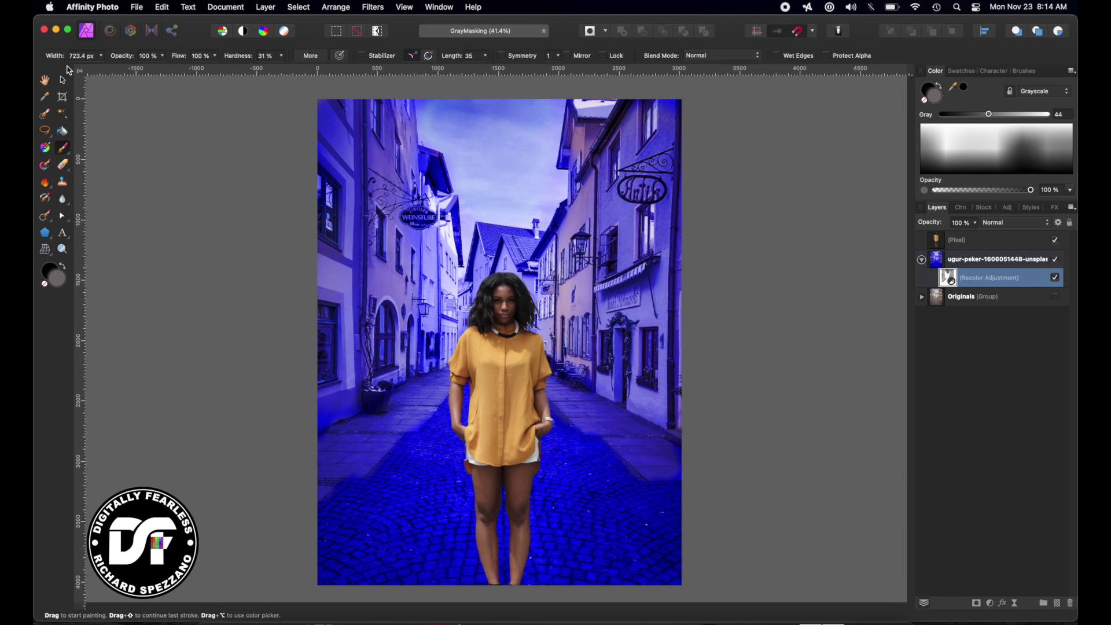
click(62, 81)
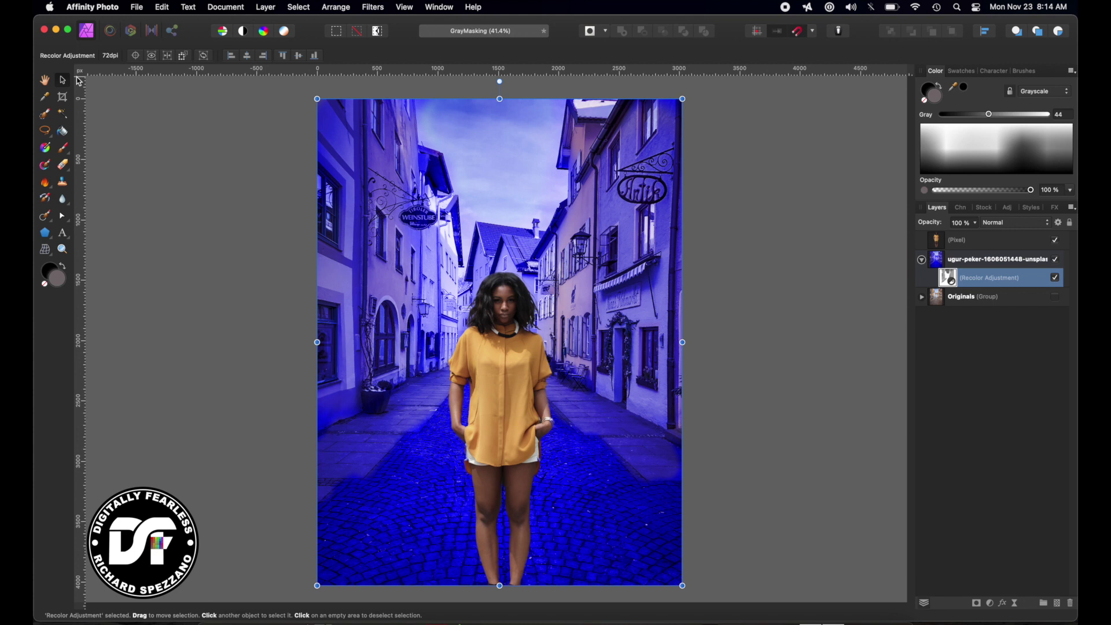
click(46, 82)
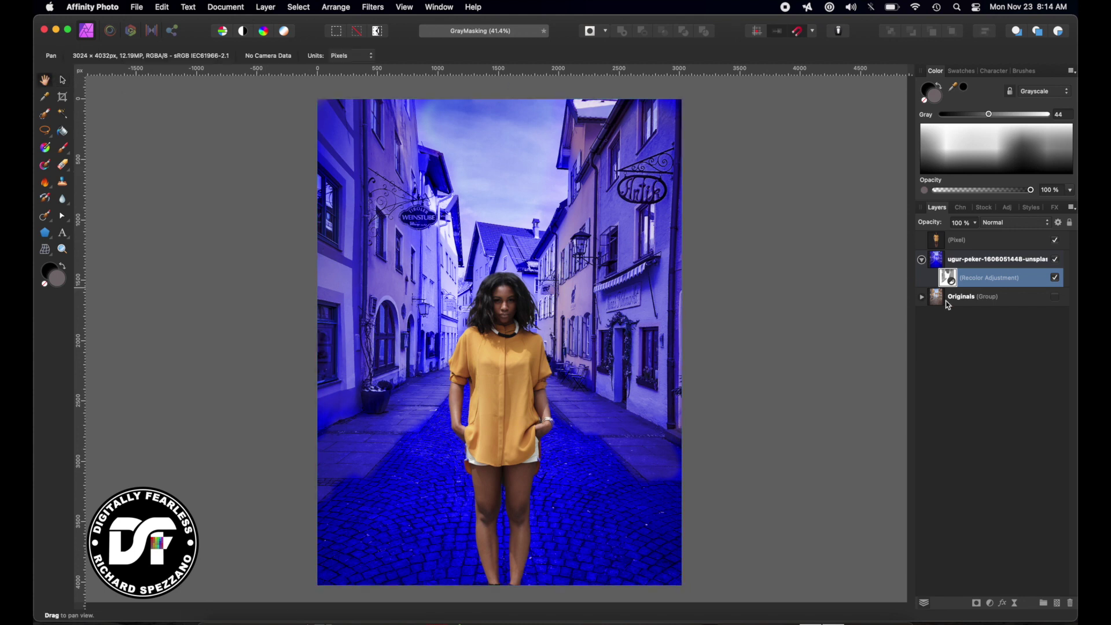
Add a Black & White adjustment to the woman's Pixel layer
click(961, 243)
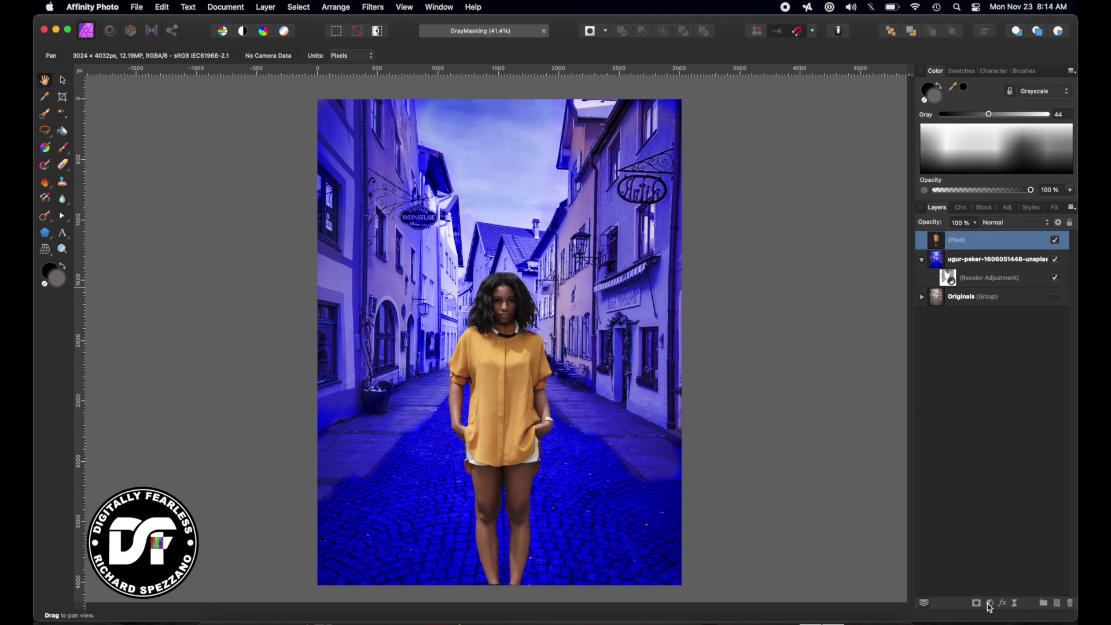
click(988, 603)
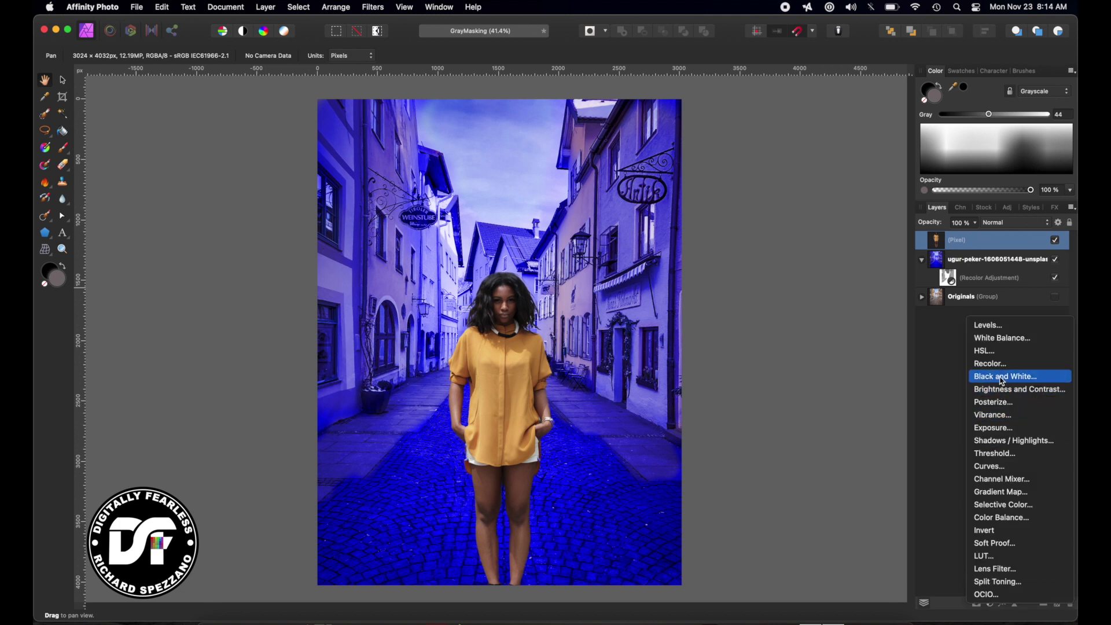
click(1003, 377)
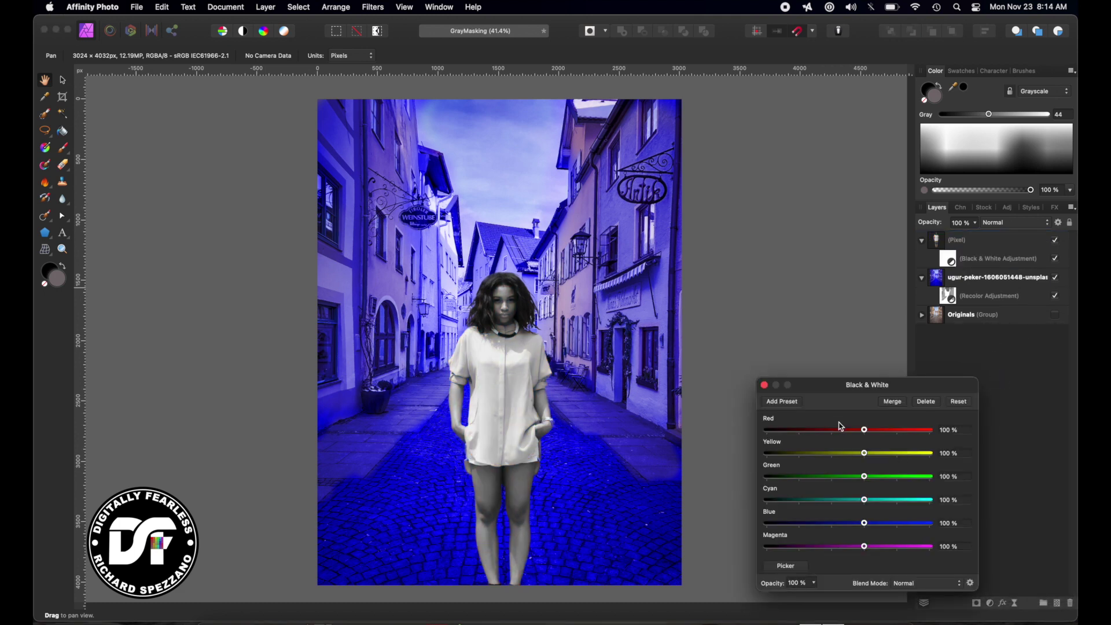
click(765, 385)
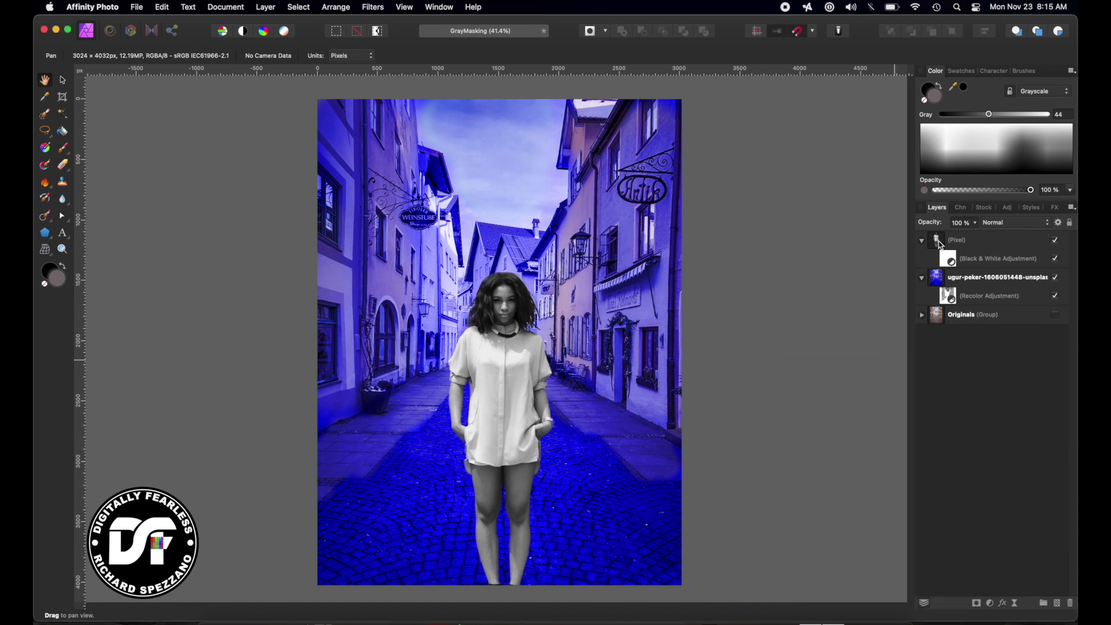
click(940, 244)
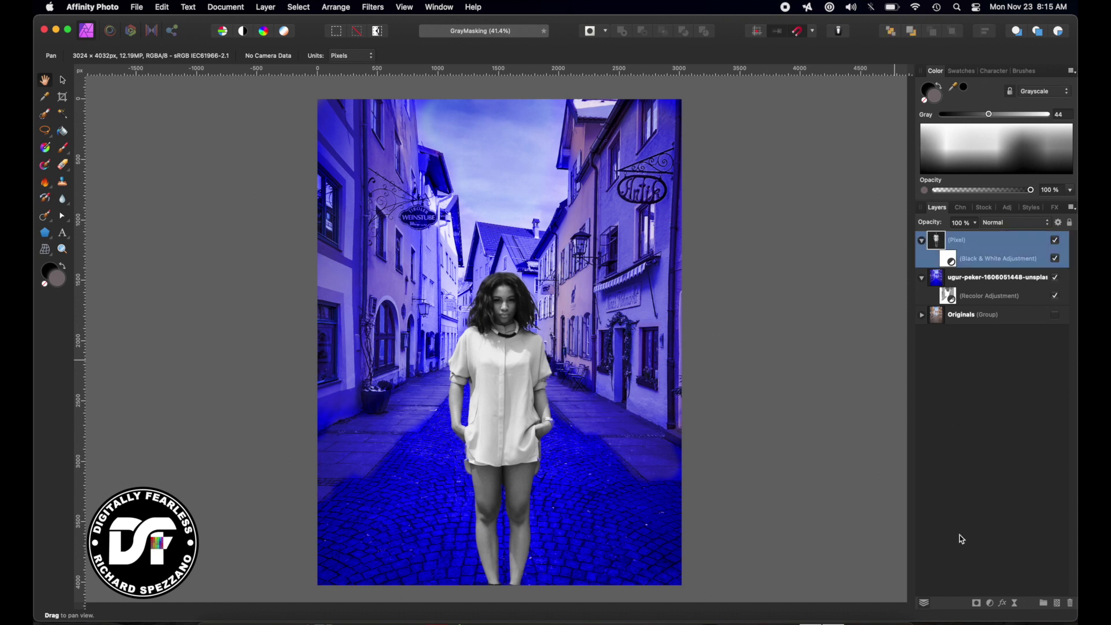
Add a mask to the woman's layer, placed above the Black & White adjustment
click(976, 604)
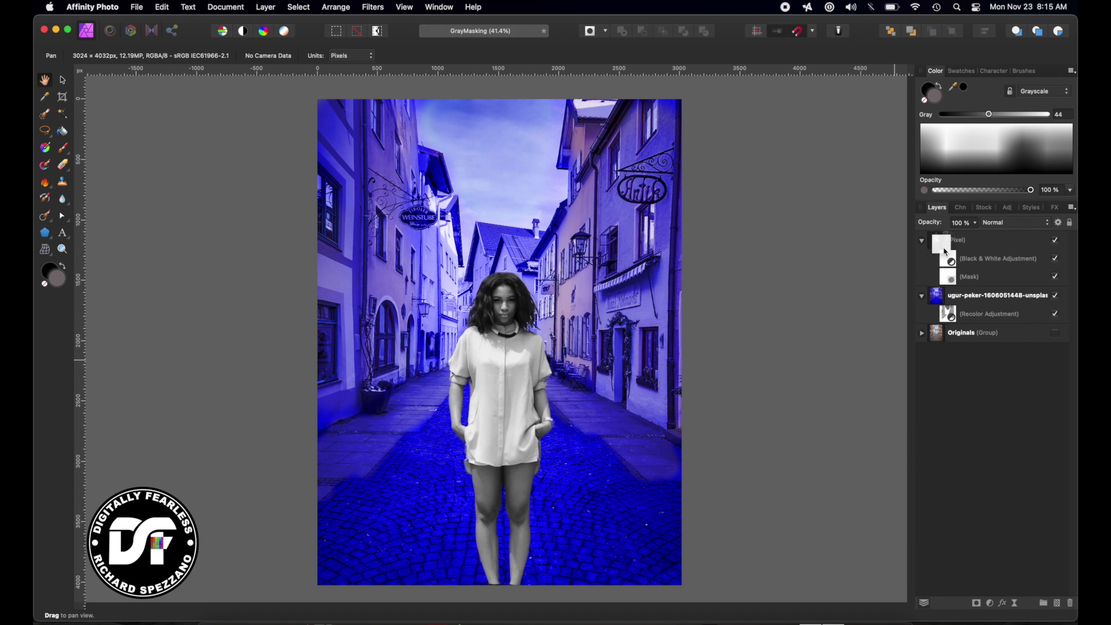
mouse_move(945, 251)
mouse_down()
mouse_move(954, 246)
mouse_move(941, 245)
mouse_up()
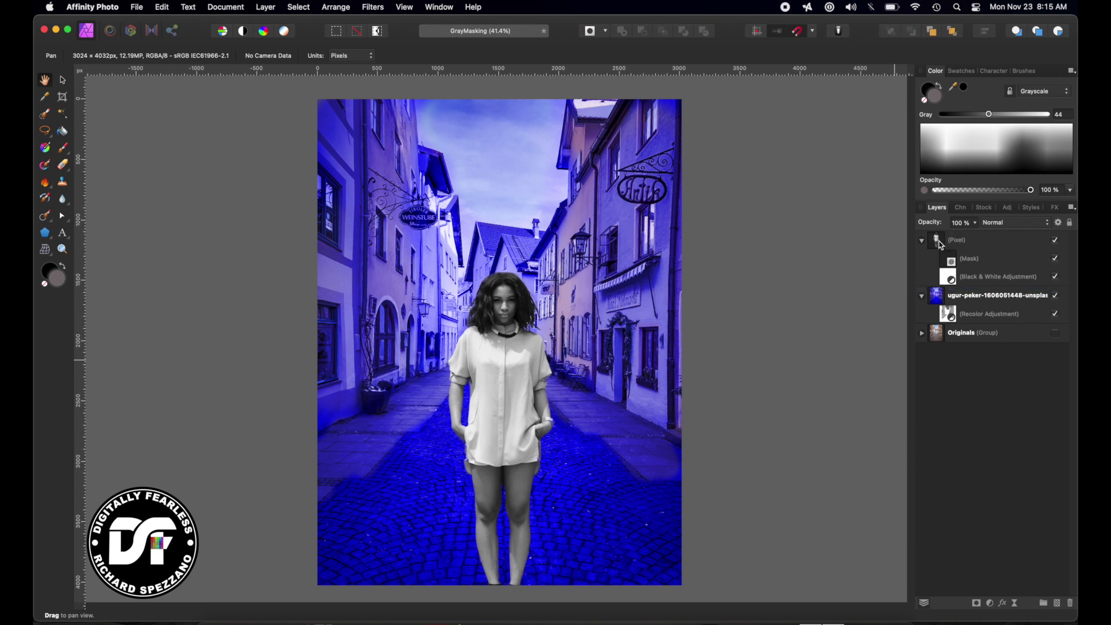
click(949, 264)
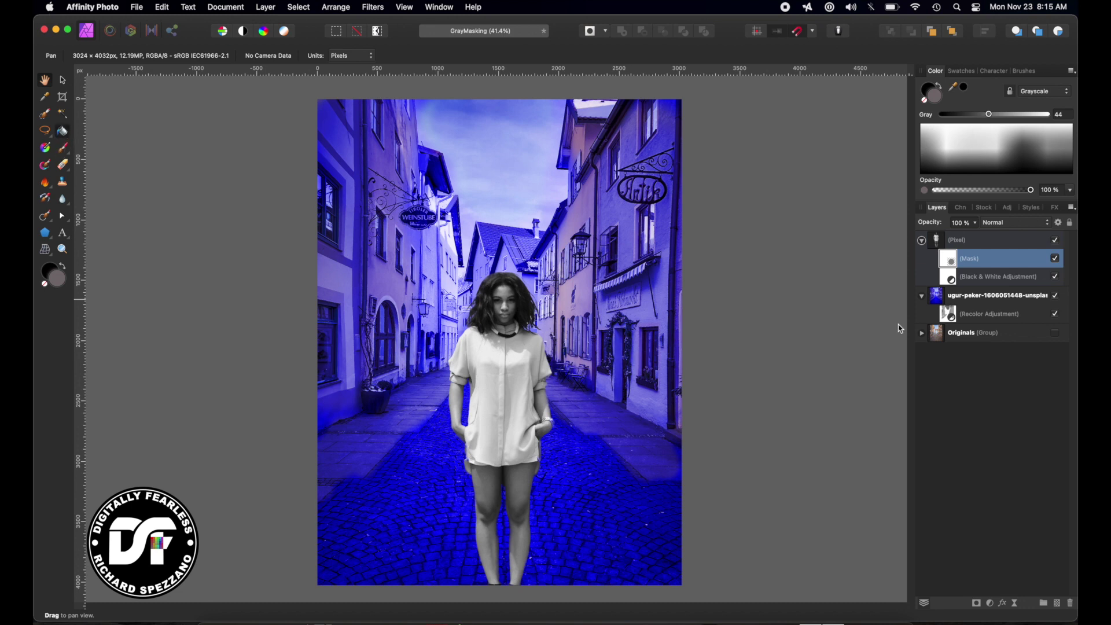
Paint black on the mask to hide the woman's figure from head to feet and her left side
key(b)
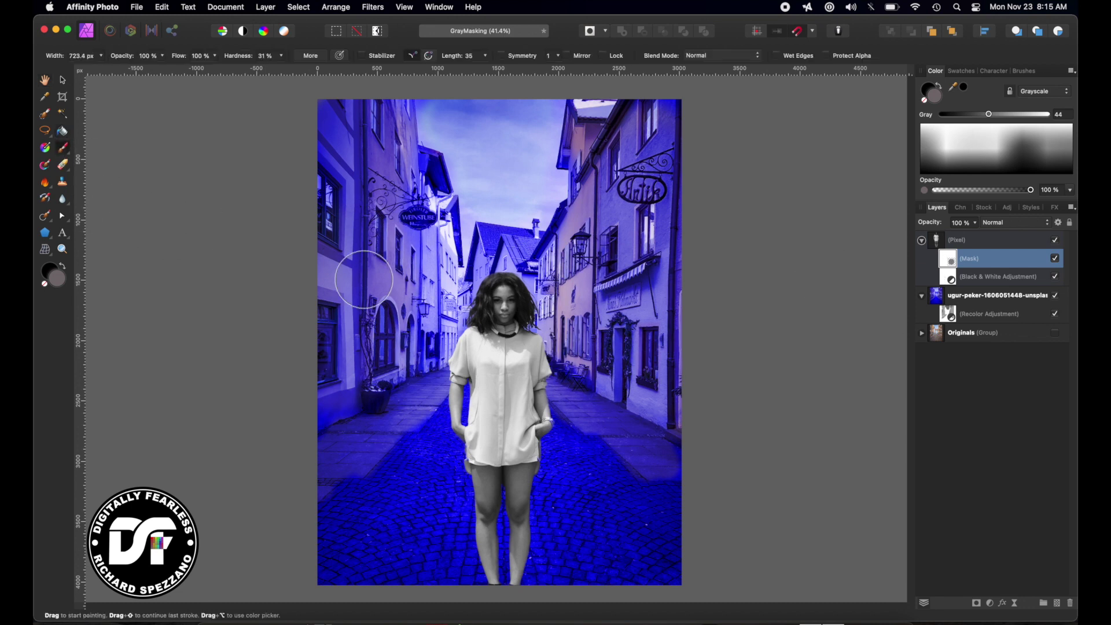
mouse_move(509, 324)
mouse_down()
mouse_move(508, 254)
mouse_move(497, 370)
mouse_up()
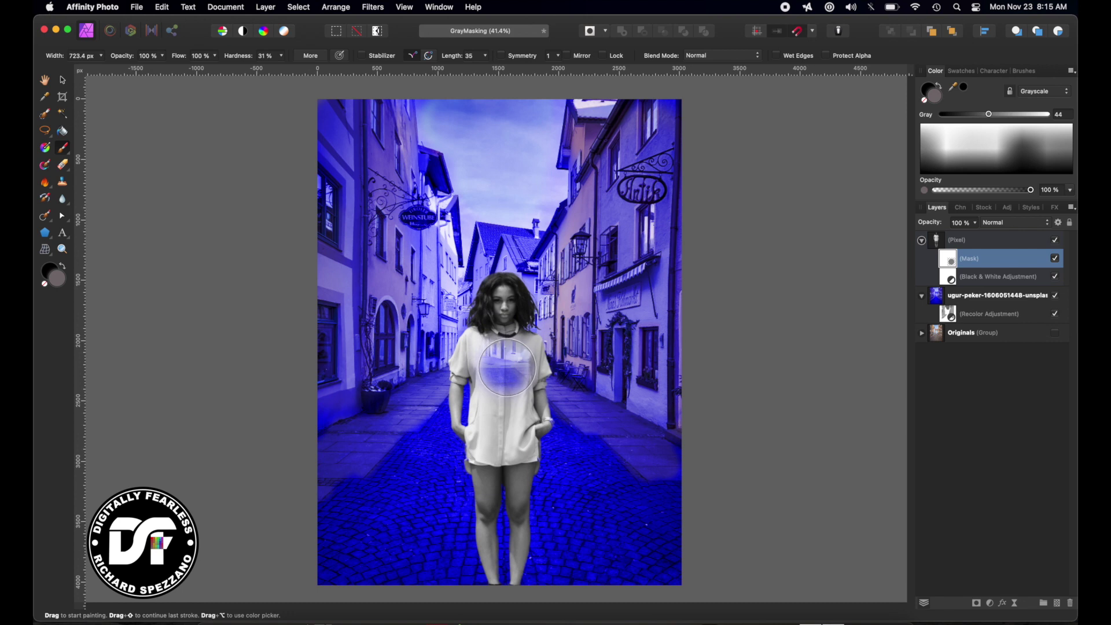
key(super+z)
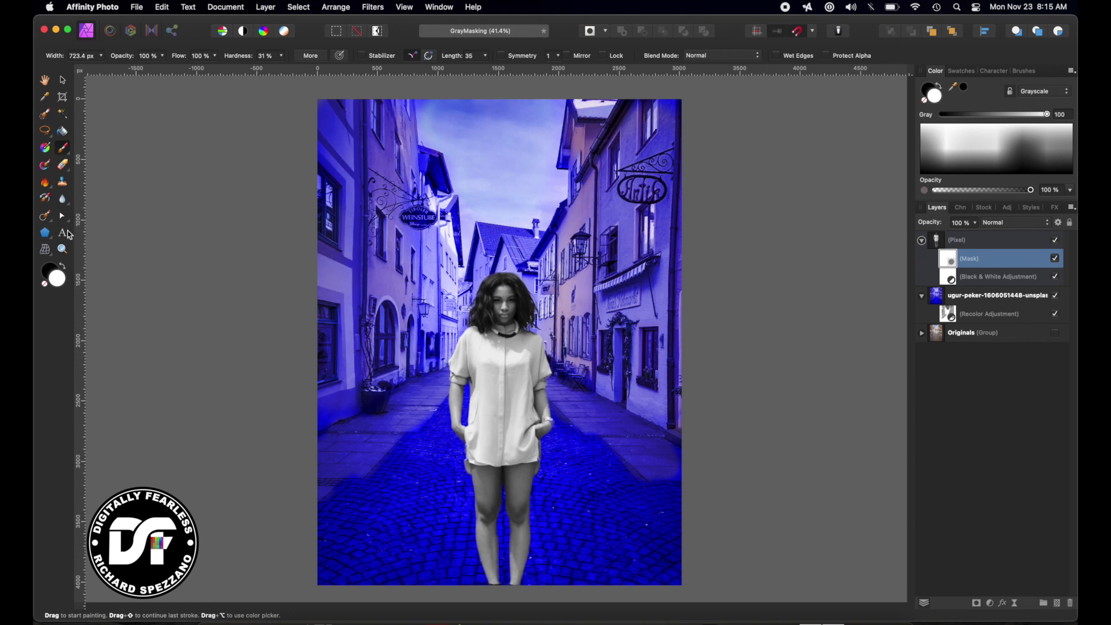
click(64, 265)
drag(508, 273, 491, 578)
drag(472, 416, 475, 260)
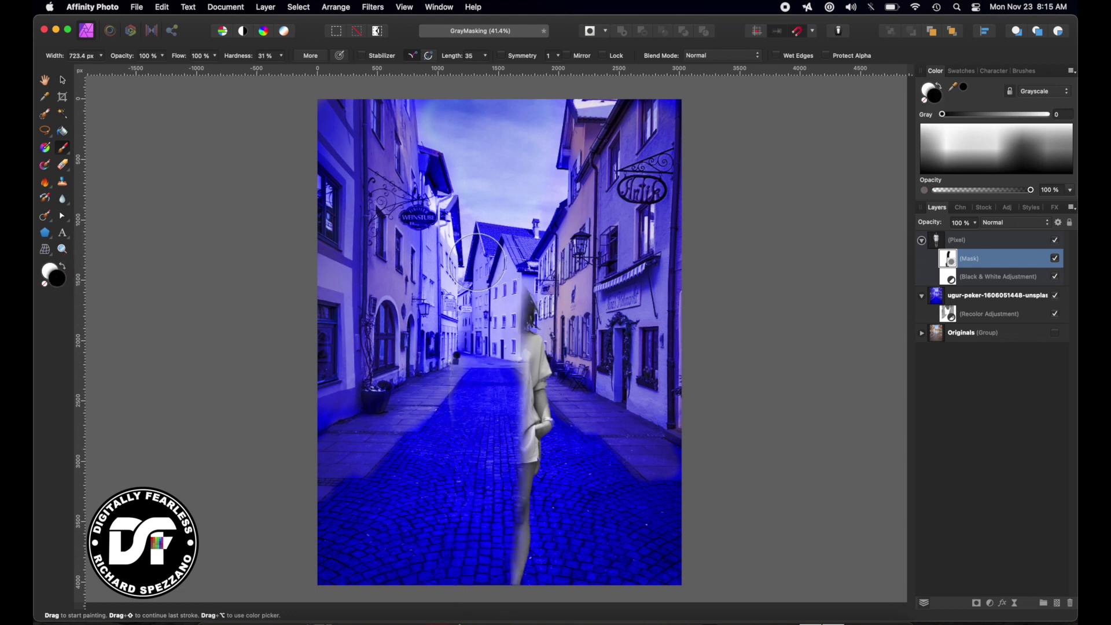
Paint 50% grey on the woman's mask so her body returns as a faint ghost
double_click(62, 280)
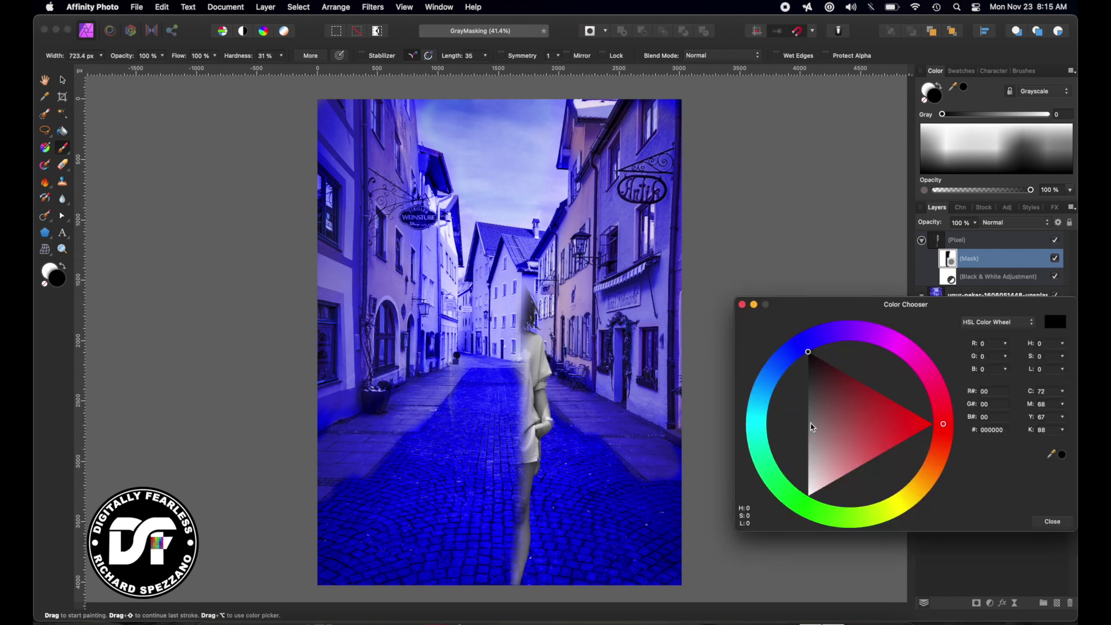
click(810, 426)
mouse_move(509, 436)
mouse_down()
mouse_move(512, 269)
mouse_move(530, 477)
mouse_up()
mouse_move(479, 327)
mouse_down()
mouse_move(444, 360)
mouse_move(460, 528)
mouse_move(493, 564)
mouse_move(532, 518)
mouse_move(477, 355)
mouse_move(467, 507)
mouse_move(474, 595)
mouse_up()
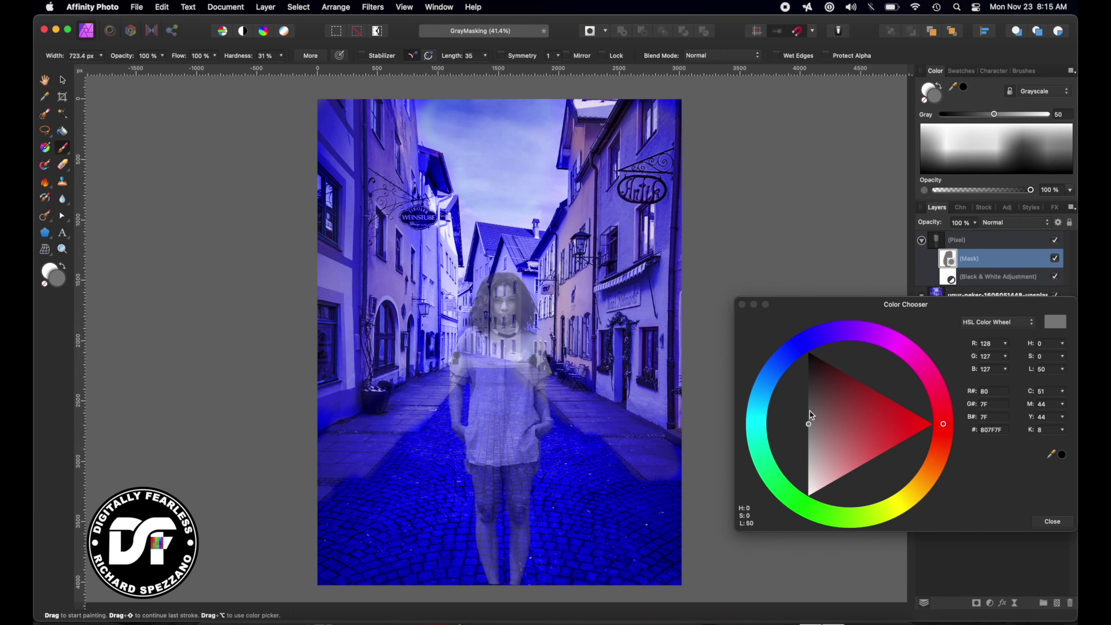
Zoom in and refine her face on the mask with darker grey, white and lighter grey strokes at about 197 px
click(808, 408)
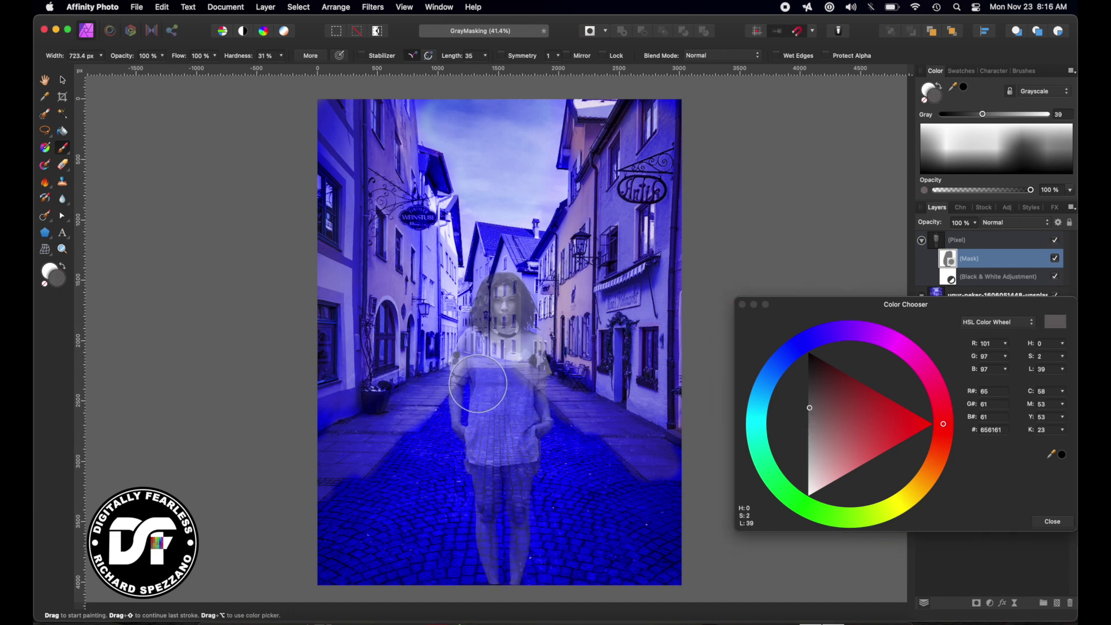
drag(496, 324, 509, 311)
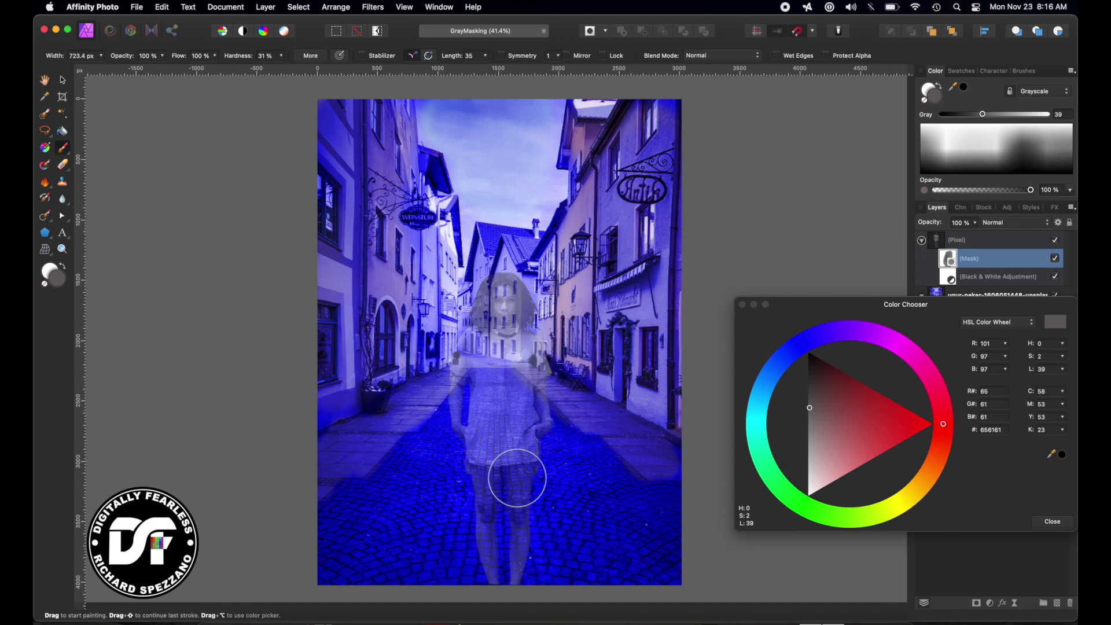
key(super+plus)
key(super+plus)
key(super+plus)
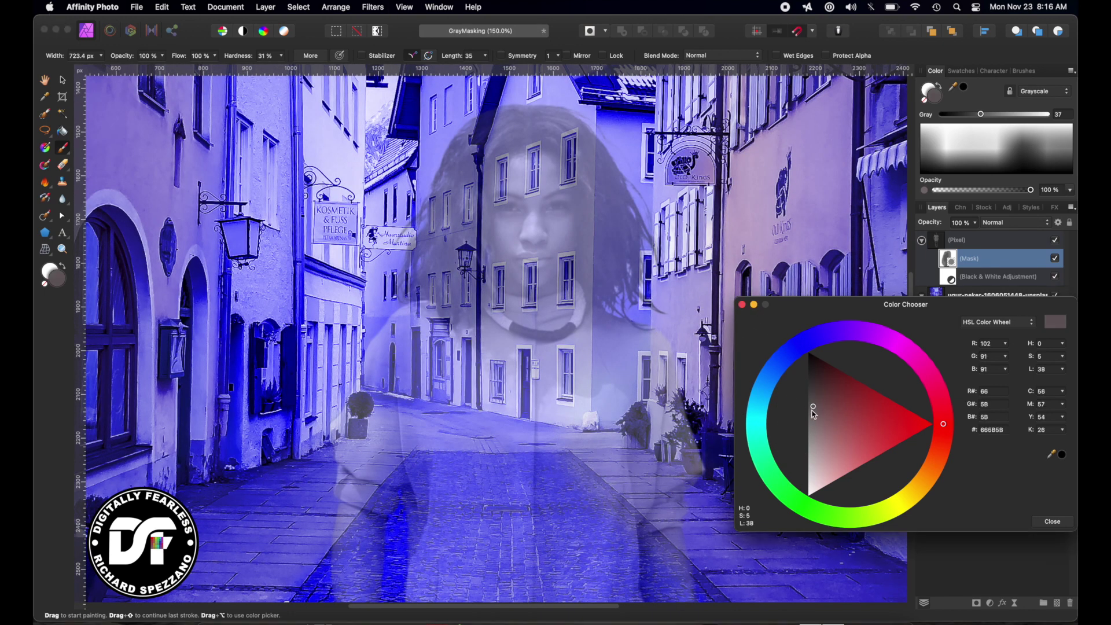
click(808, 496)
key(bracketleft)
key(bracketleft)
key(bracketleft)
key(bracketleft)
key(bracketleft)
key(bracketleft)
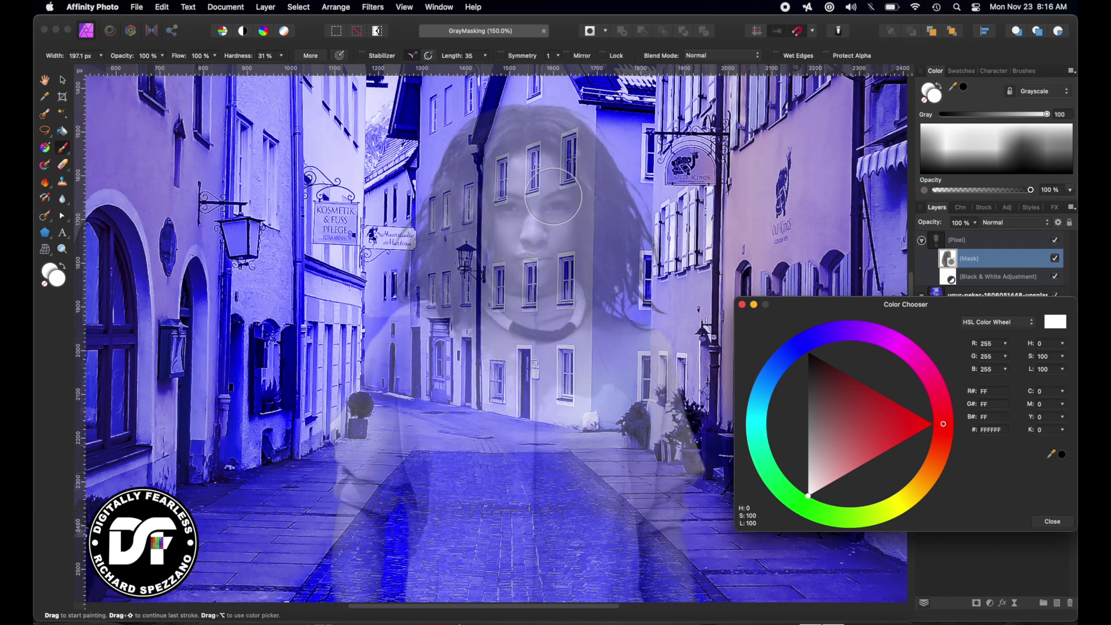
mouse_move(562, 191)
mouse_down()
mouse_move(526, 261)
mouse_move(515, 178)
mouse_move(540, 181)
mouse_move(533, 264)
mouse_move(546, 258)
mouse_move(519, 258)
mouse_up()
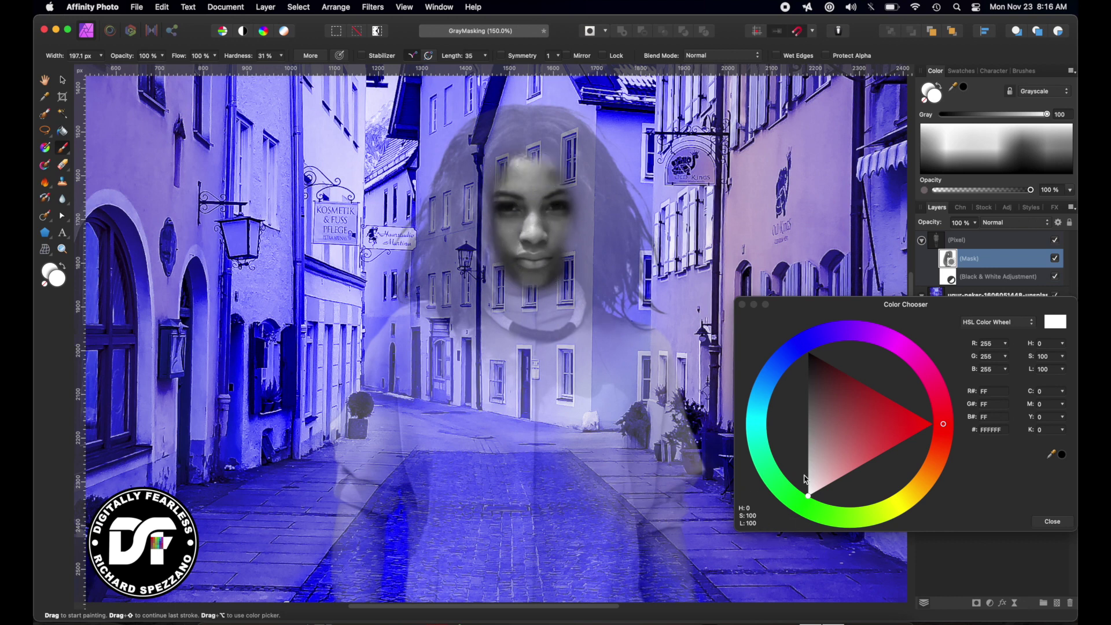
click(808, 452)
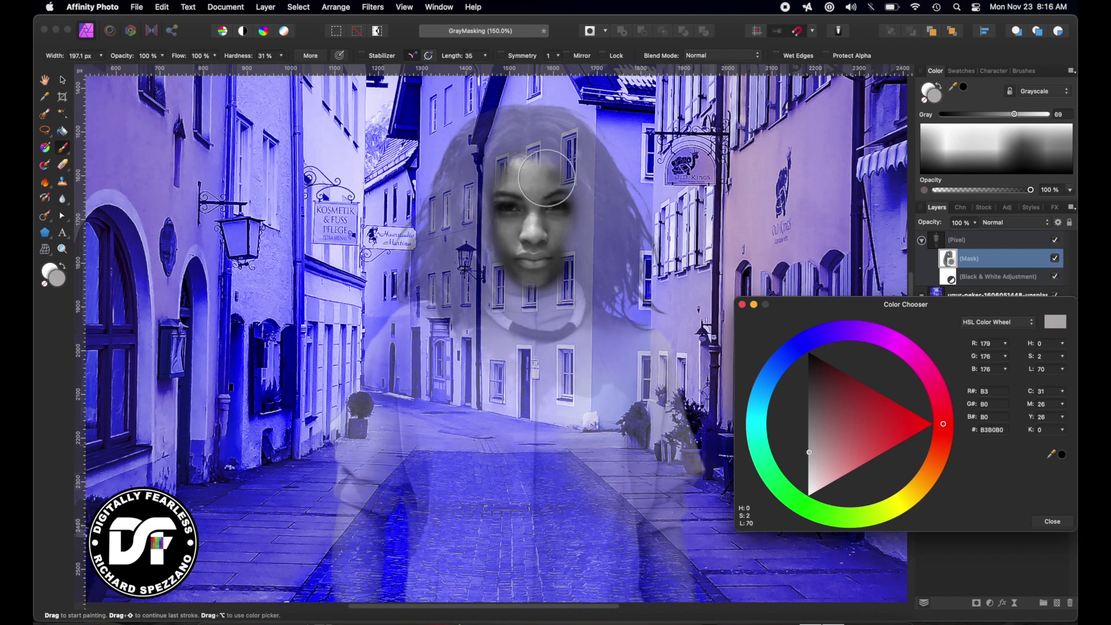
mouse_move(547, 174)
mouse_down()
mouse_move(544, 251)
mouse_move(532, 270)
mouse_move(527, 177)
mouse_up()
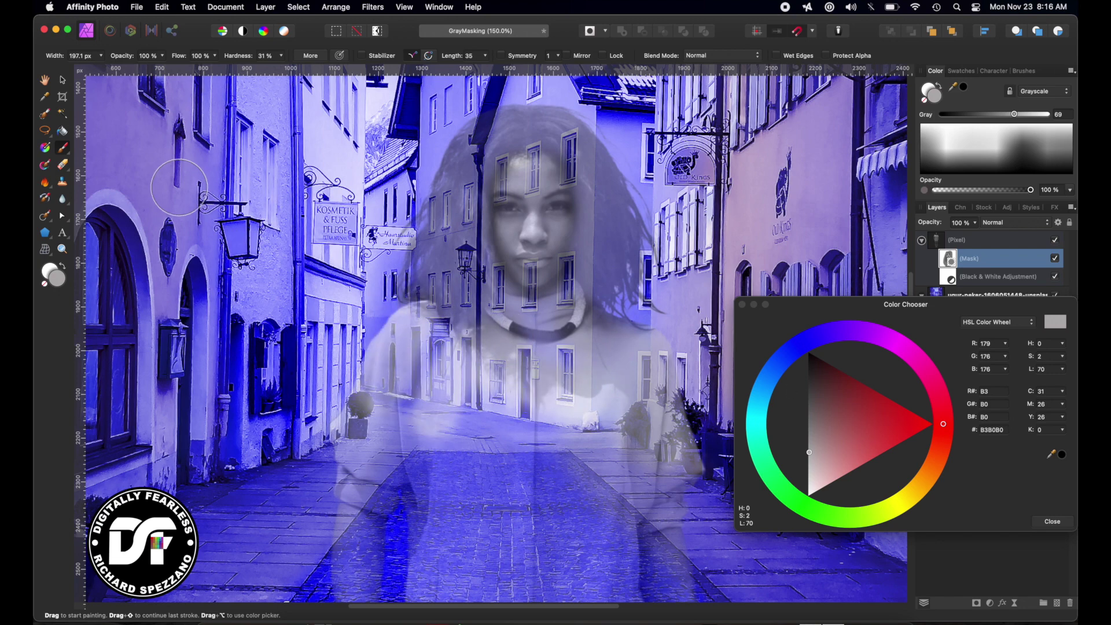
key(super+minus)
key(super+minus)
key(super+minus)
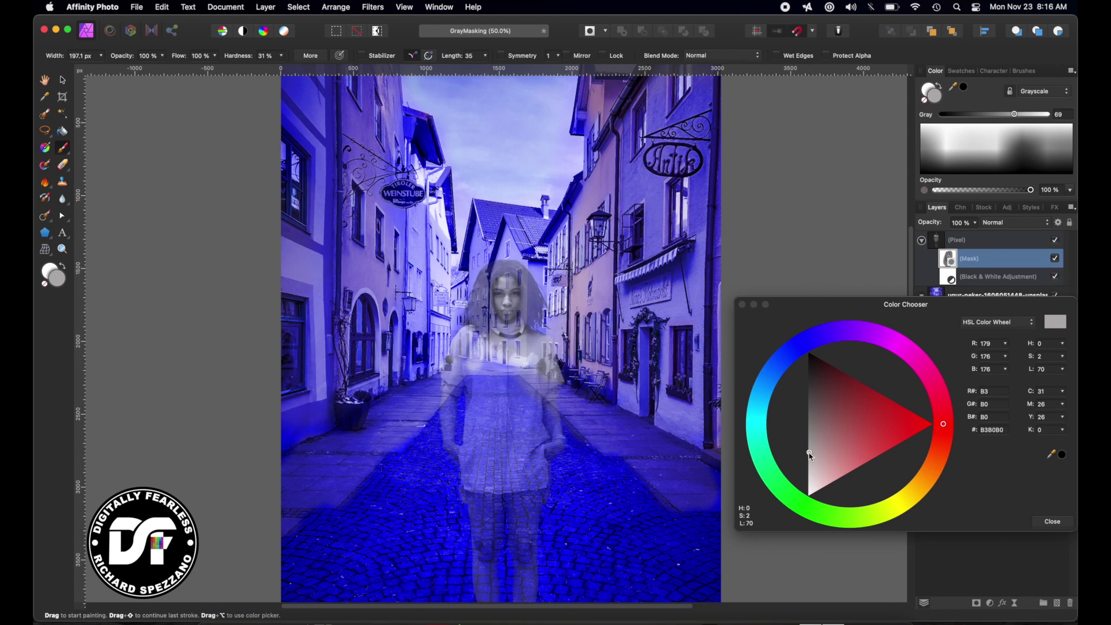
Restore the woman's figure and legs with white strokes on the mask, using a slightly larger brush
drag(808, 453, 808, 502)
mouse_move(495, 399)
mouse_down()
mouse_move(495, 466)
mouse_move(526, 435)
mouse_move(530, 470)
mouse_move(482, 471)
mouse_move(489, 373)
mouse_move(476, 355)
mouse_move(458, 362)
mouse_move(525, 346)
mouse_move(540, 365)
mouse_move(520, 375)
mouse_move(517, 446)
mouse_move(495, 476)
mouse_move(475, 460)
mouse_move(485, 412)
mouse_up()
key(bracketright)
key(bracketright)
key(bracketright)
key(bracketright)
key(bracketright)
key(bracketright)
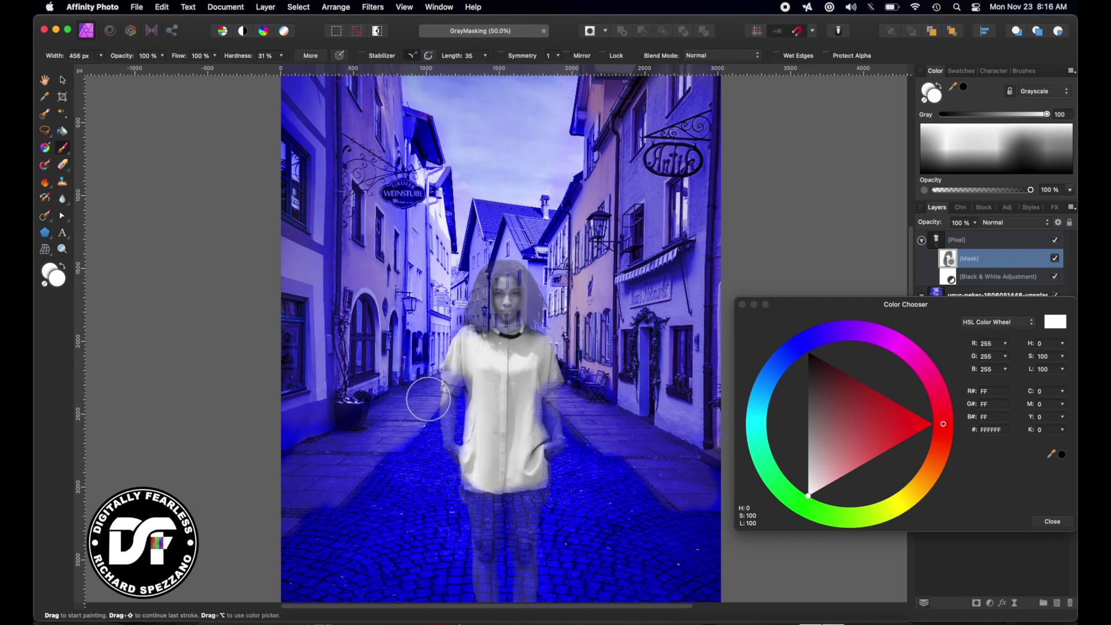
drag(480, 507, 493, 505)
Paint mid grey over her shirt, torso and head to make them semi-transparent again
drag(816, 462, 809, 437)
mouse_move(514, 417)
mouse_down()
mouse_move(517, 484)
mouse_move(544, 347)
mouse_move(517, 471)
mouse_move(504, 388)
mouse_move(452, 484)
mouse_move(471, 358)
mouse_move(439, 493)
mouse_up()
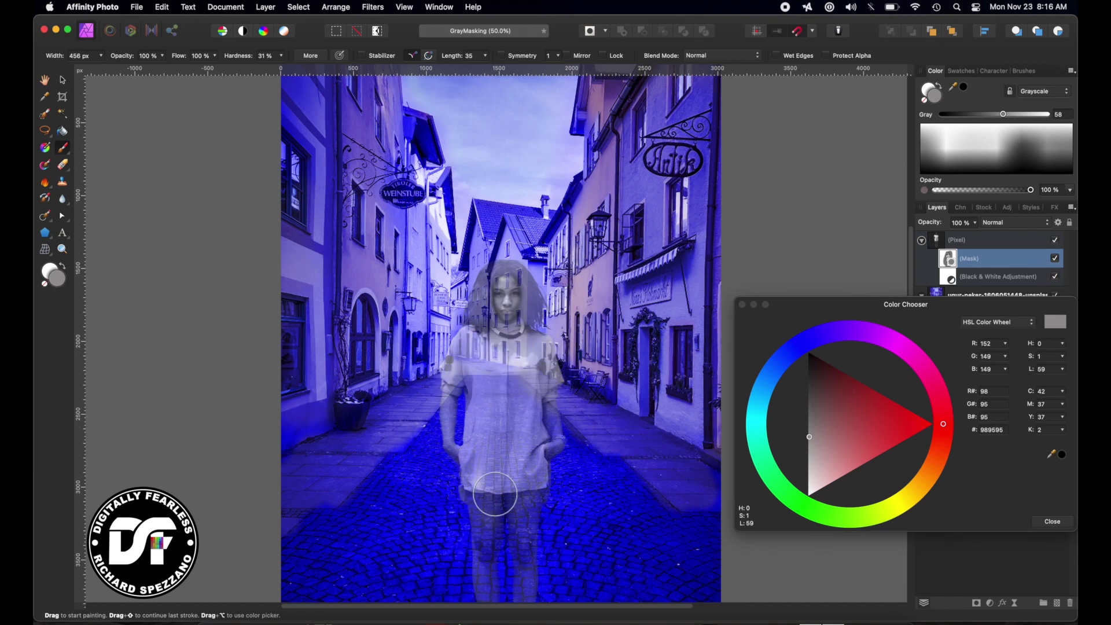
drag(503, 290, 595, 454)
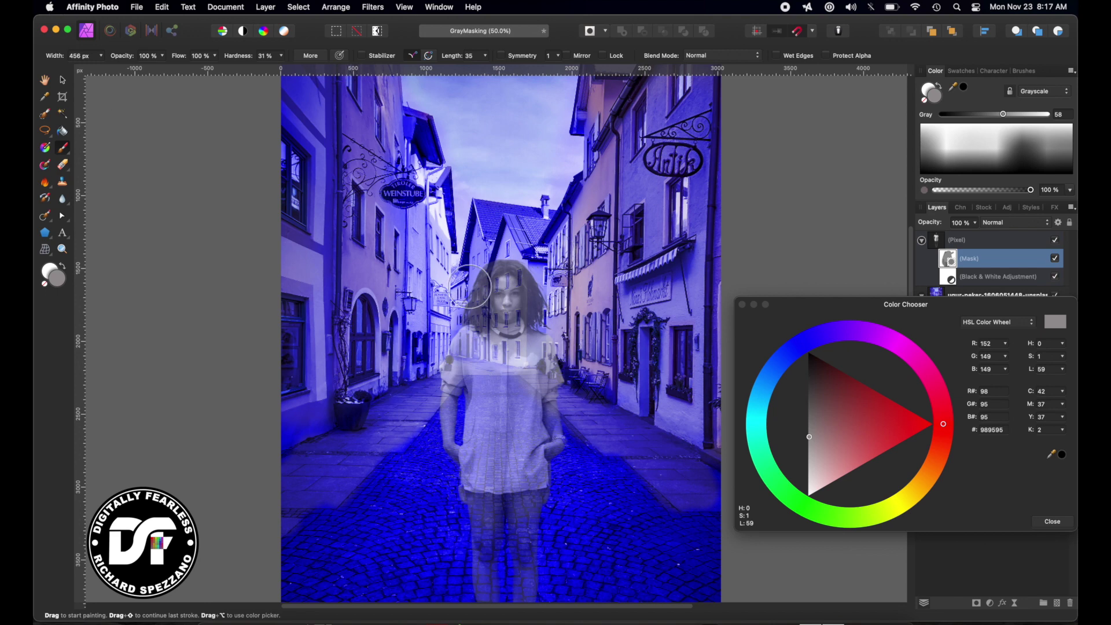
drag(805, 308, 801, 344)
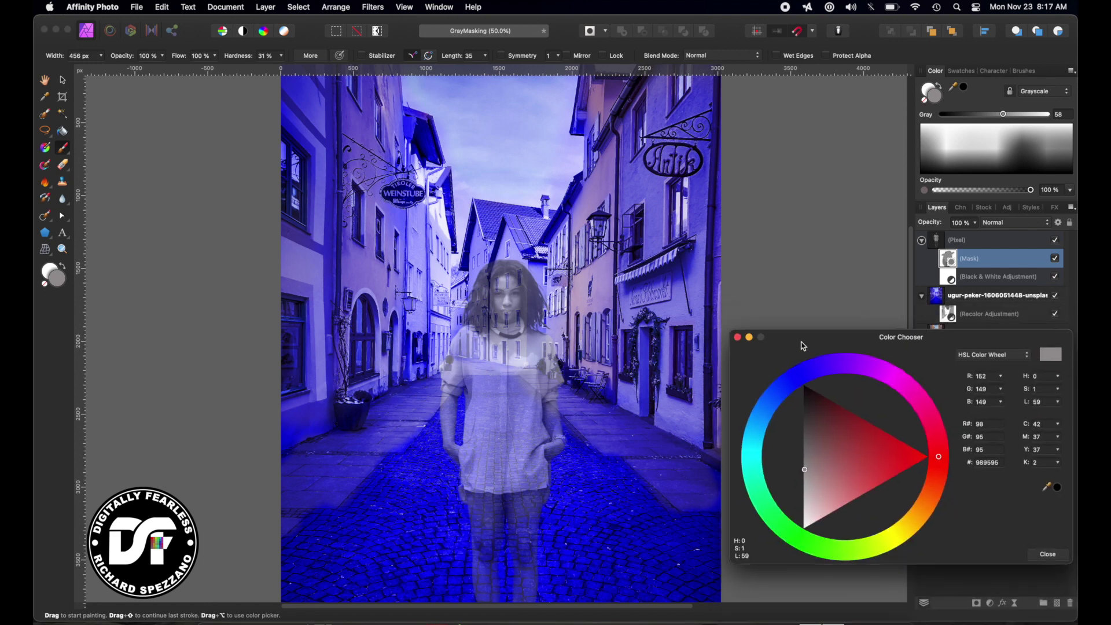
Close the Color Chooser and enable a white Screen Outer Glow at 0 px on the woman's layer
click(737, 337)
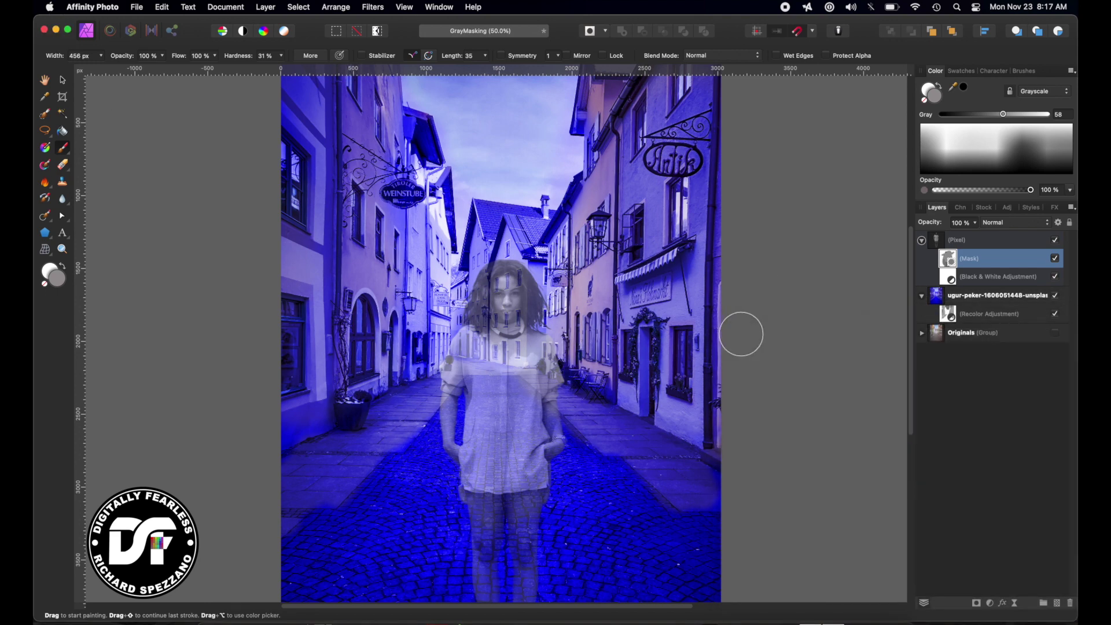
click(935, 242)
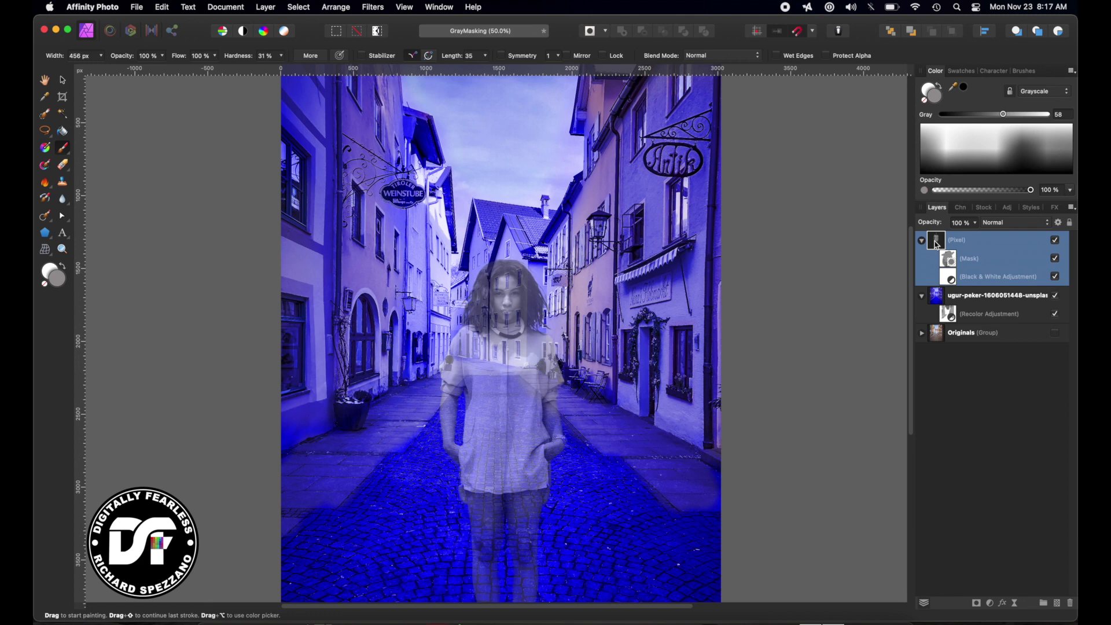
key(super+equal)
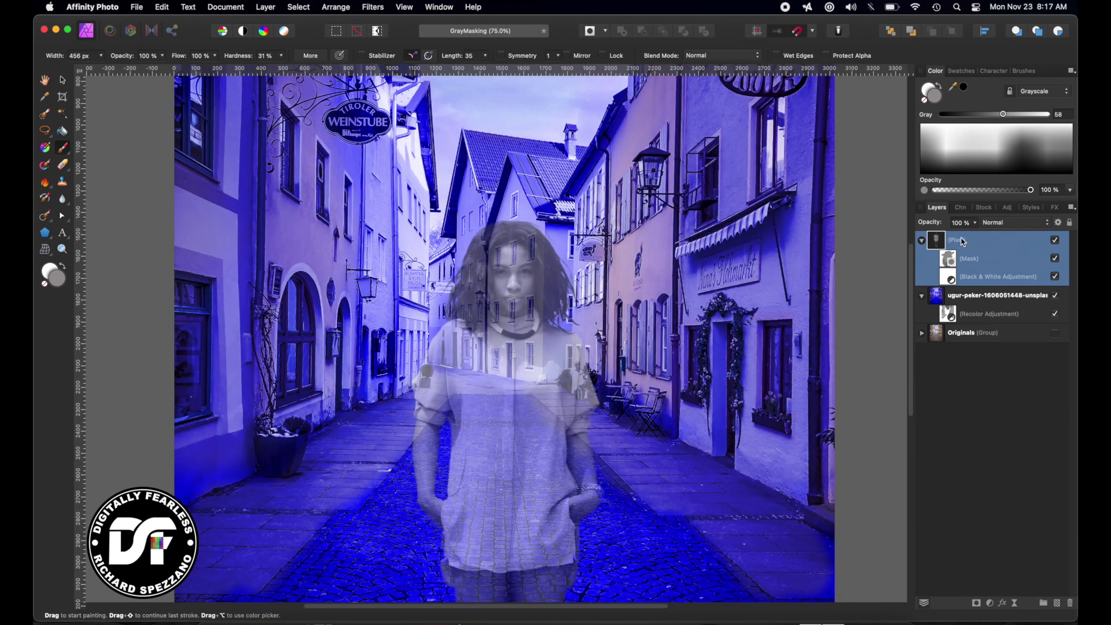
click(1003, 604)
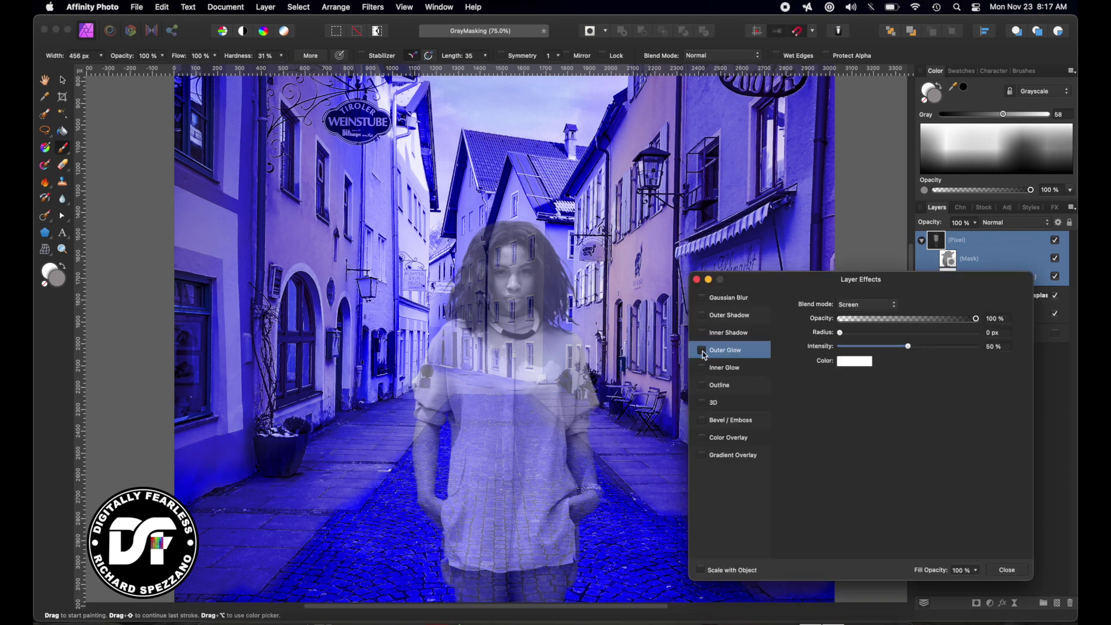
drag(841, 334, 807, 336)
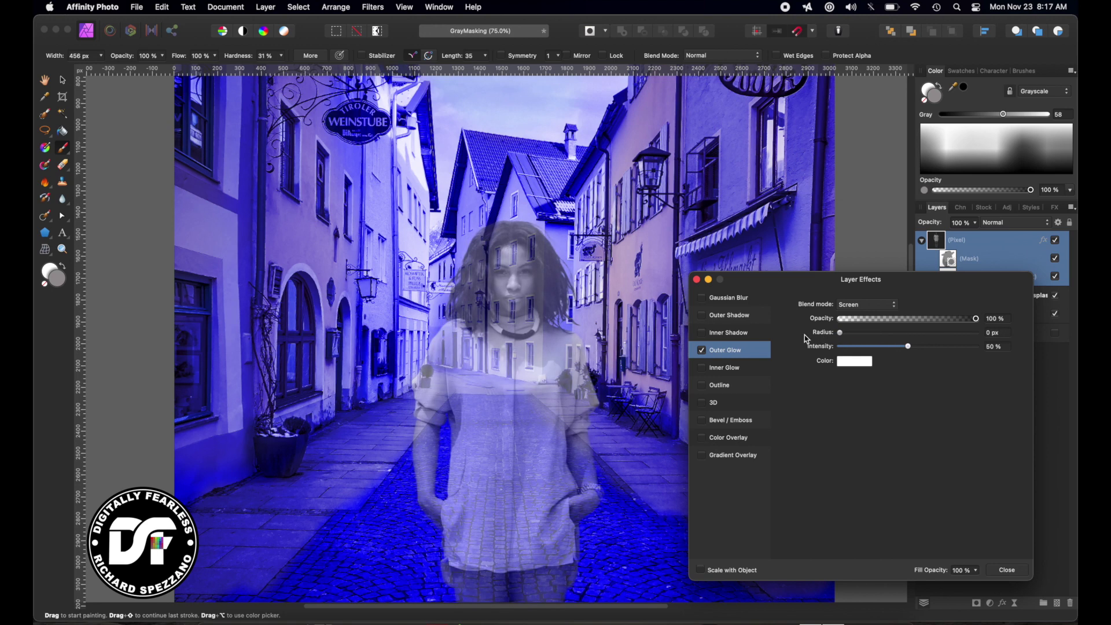
click(697, 279)
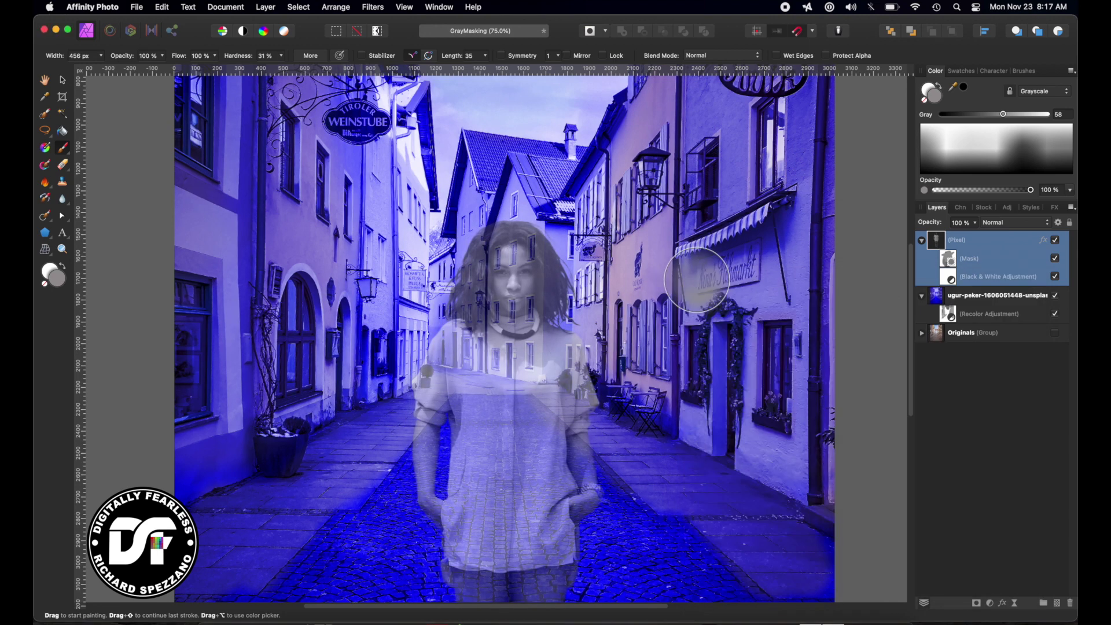
Duplicate the woman's layer with Cmd+J, then delete the copy's mask and black-and-white adjustment
click(922, 241)
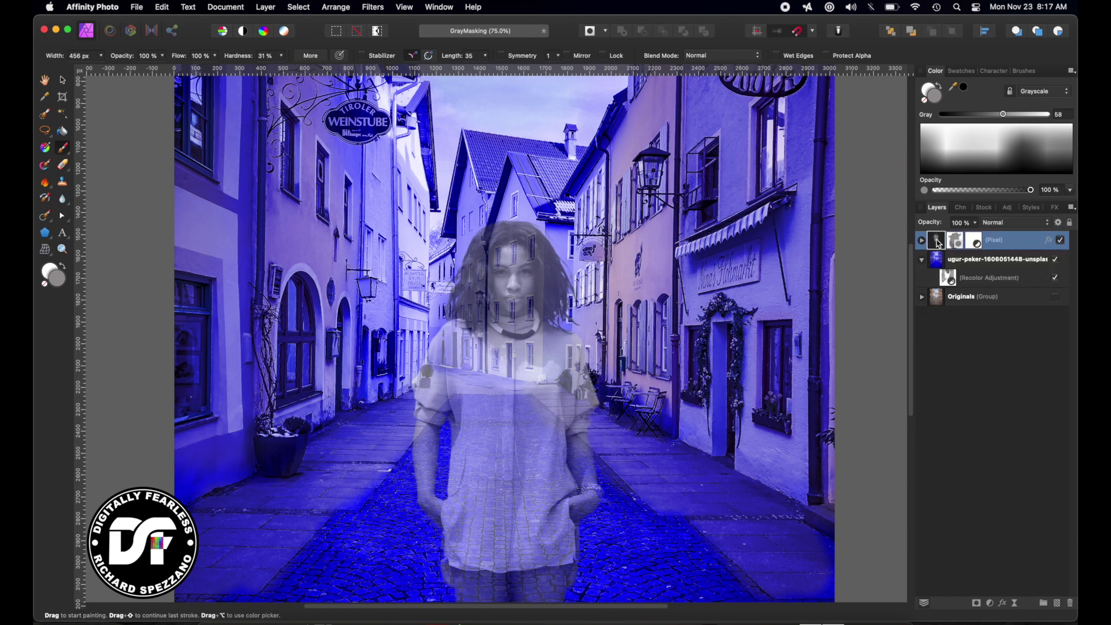
key(super+j)
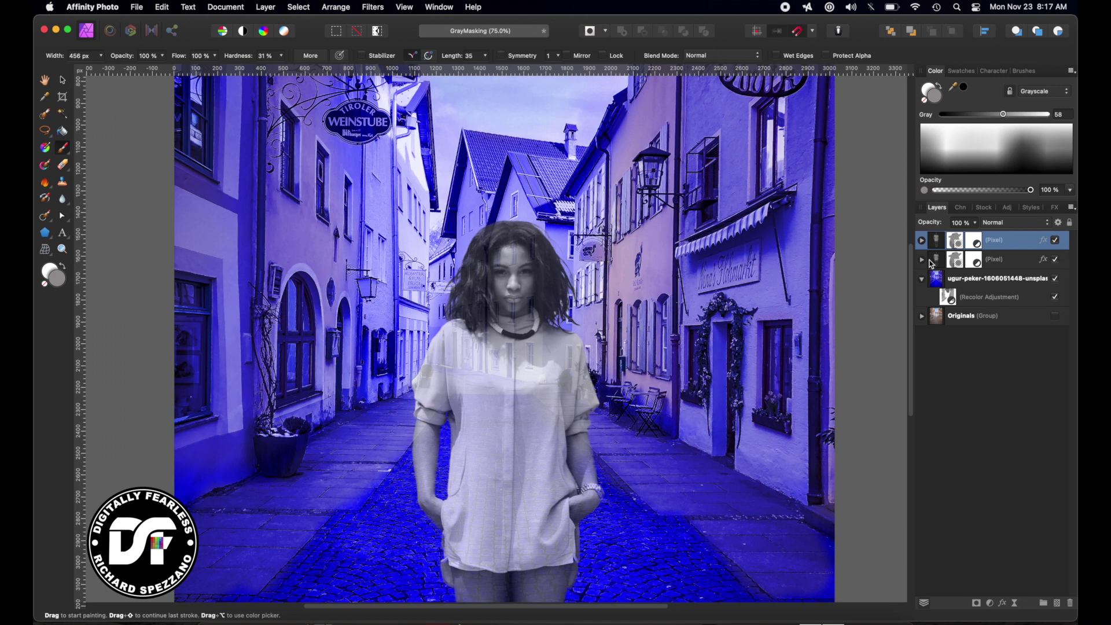
click(922, 260)
click(921, 260)
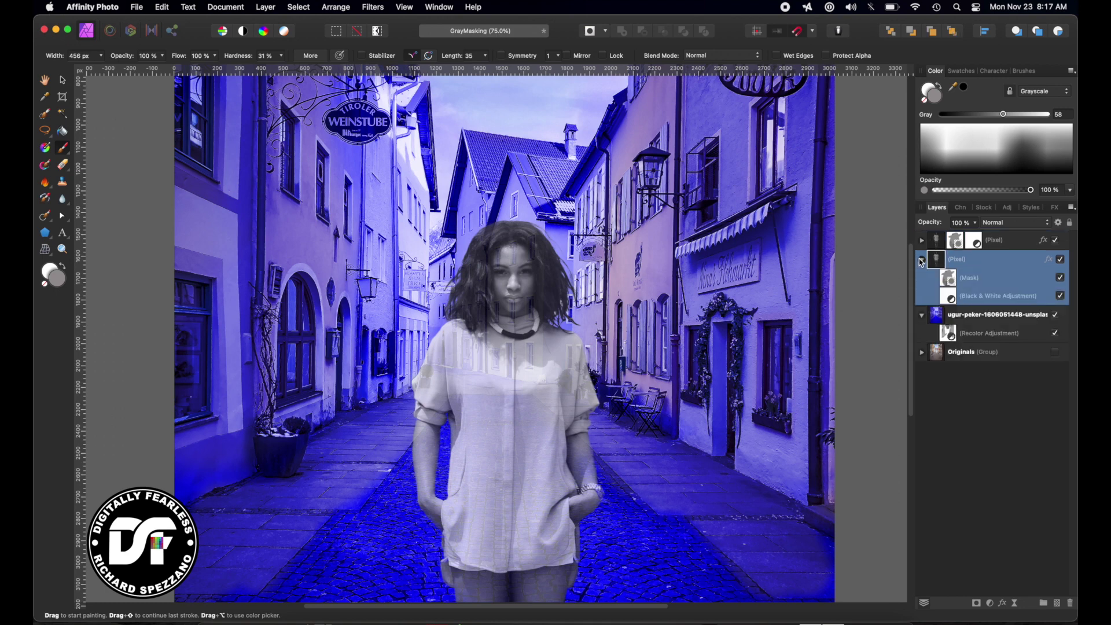
click(951, 282)
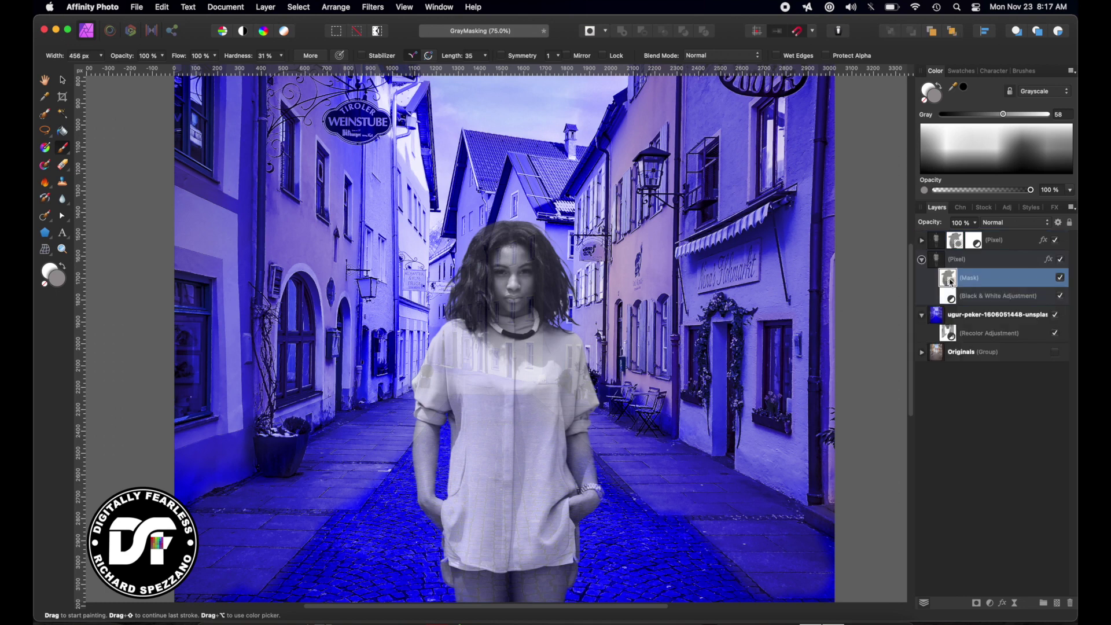
key(Delete)
key(Delete)
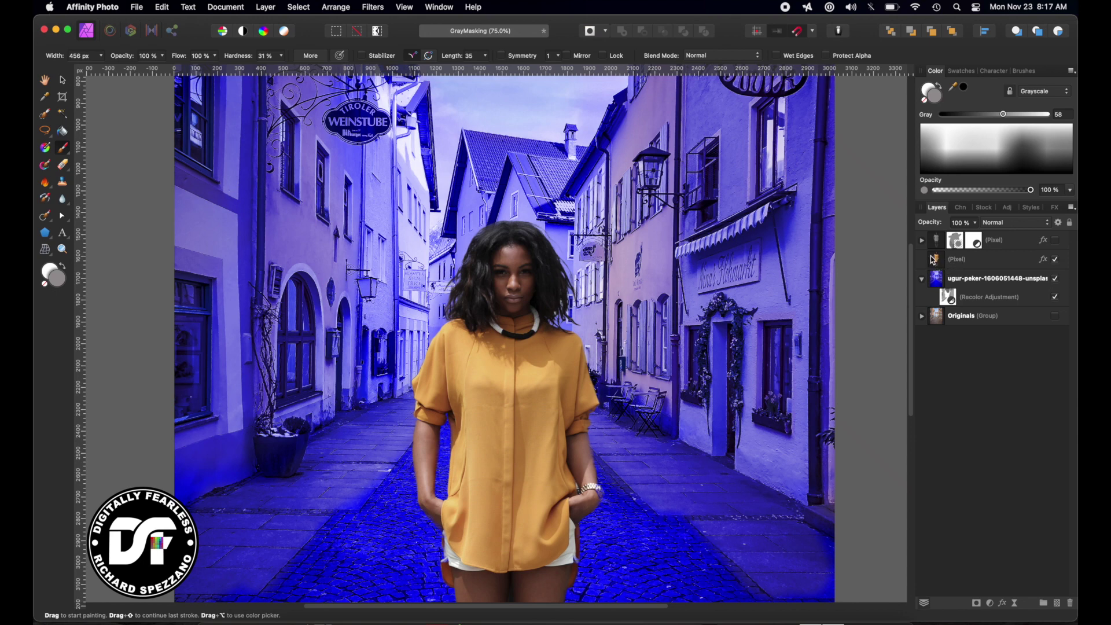
click(994, 238)
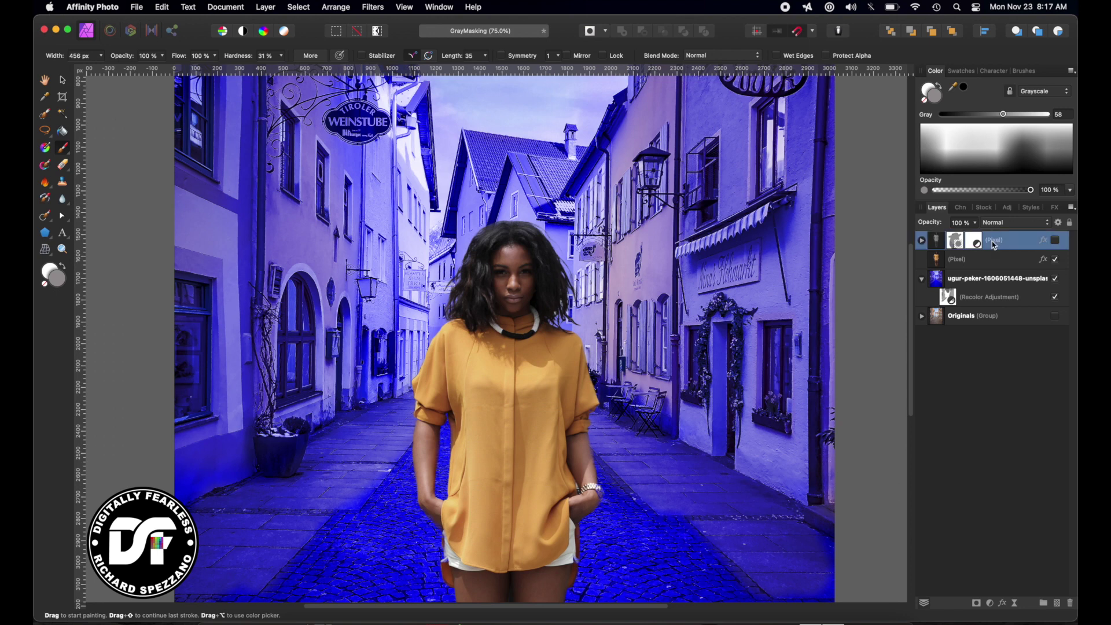
click(977, 258)
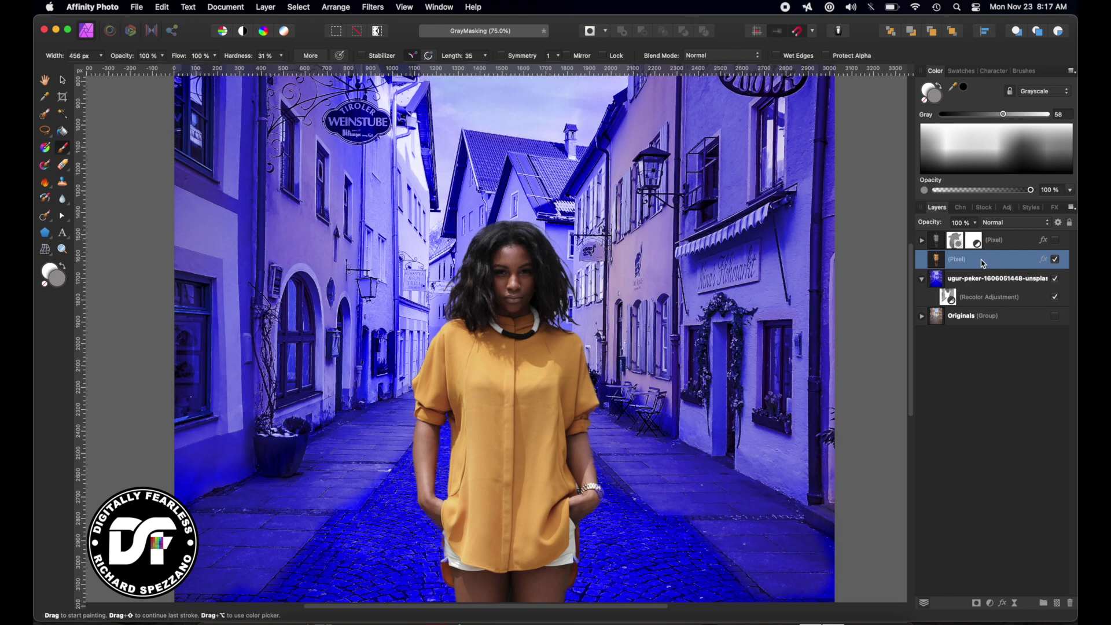
Give the full-colour copy a faint Outer Glow of about 25.9 px radius at 15% opacity
scroll(854, 279, down, 2)
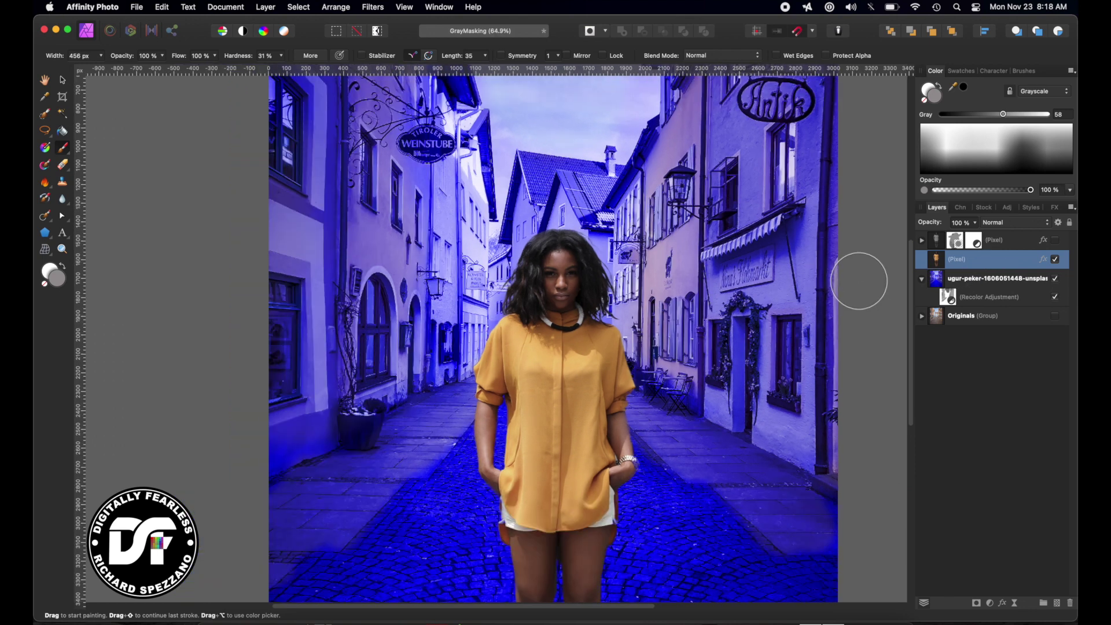
click(1036, 471)
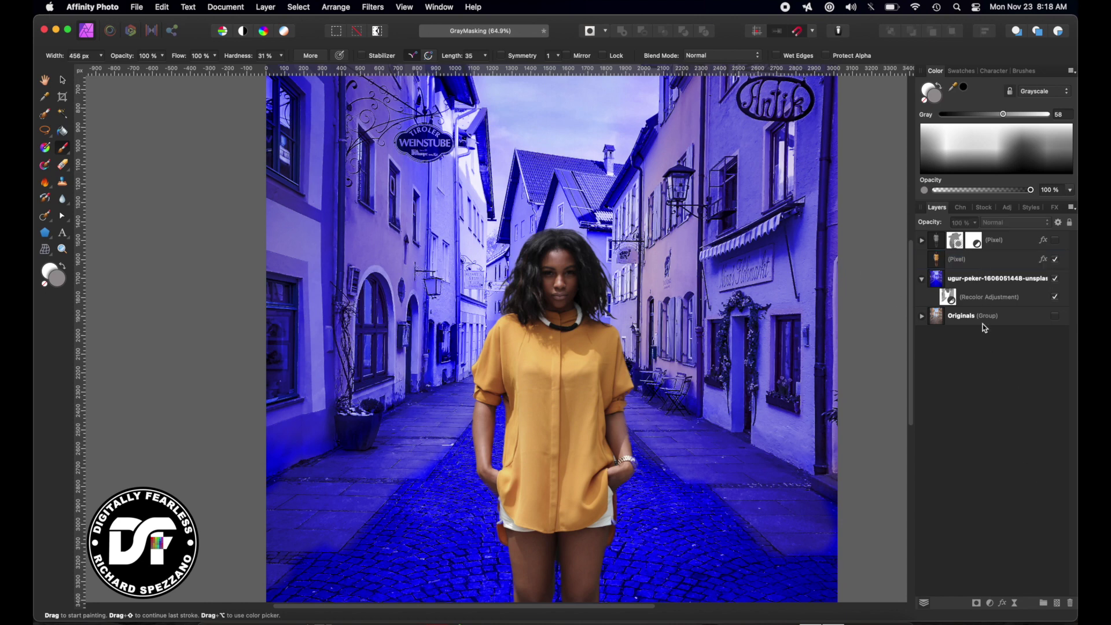
click(984, 245)
click(984, 262)
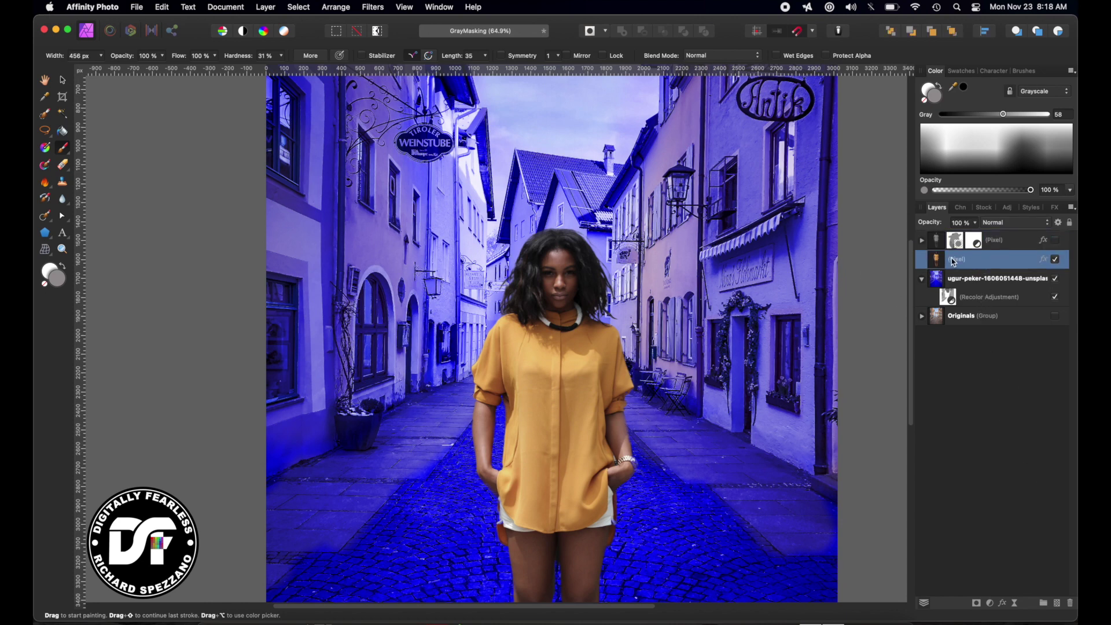
click(1044, 260)
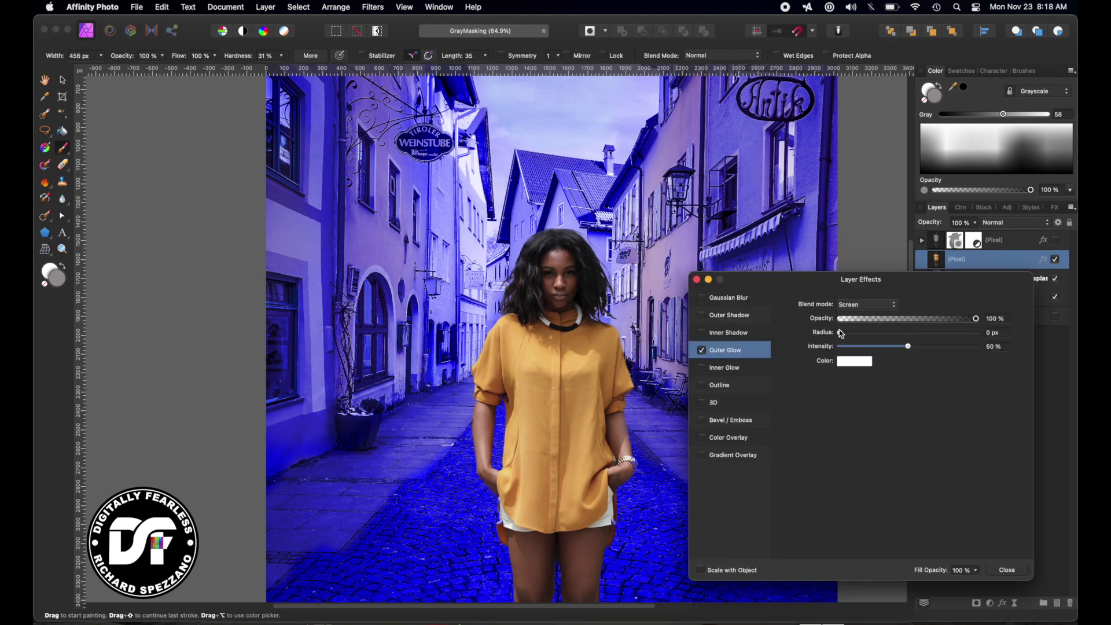
drag(840, 334, 993, 342)
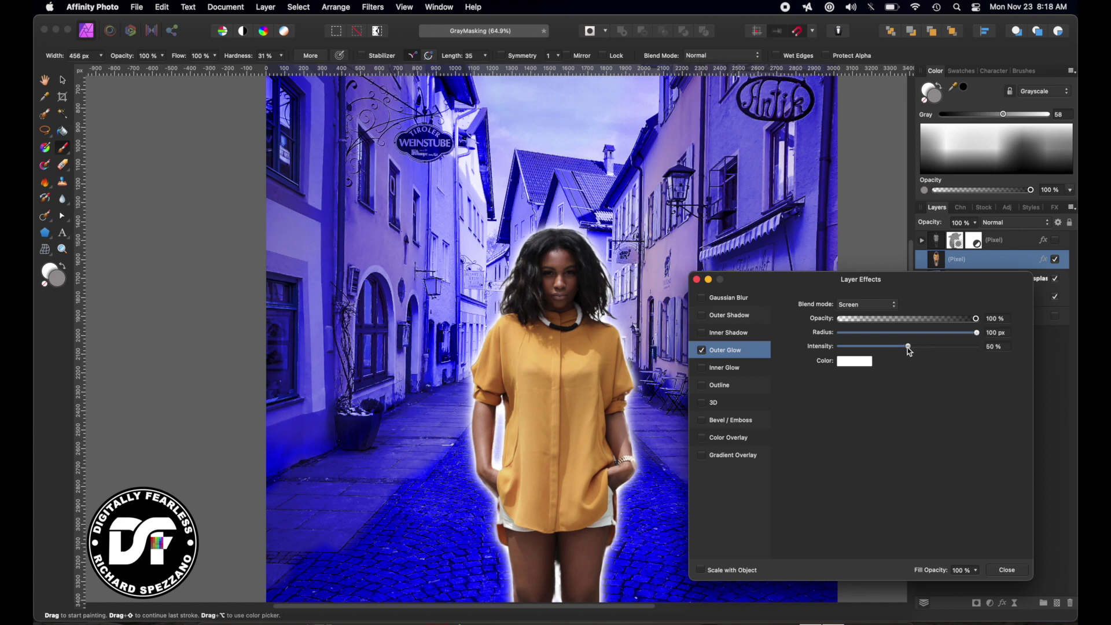
mouse_move(908, 347)
mouse_down()
mouse_move(926, 347)
mouse_move(898, 347)
mouse_move(909, 346)
mouse_up()
drag(976, 318, 996, 354)
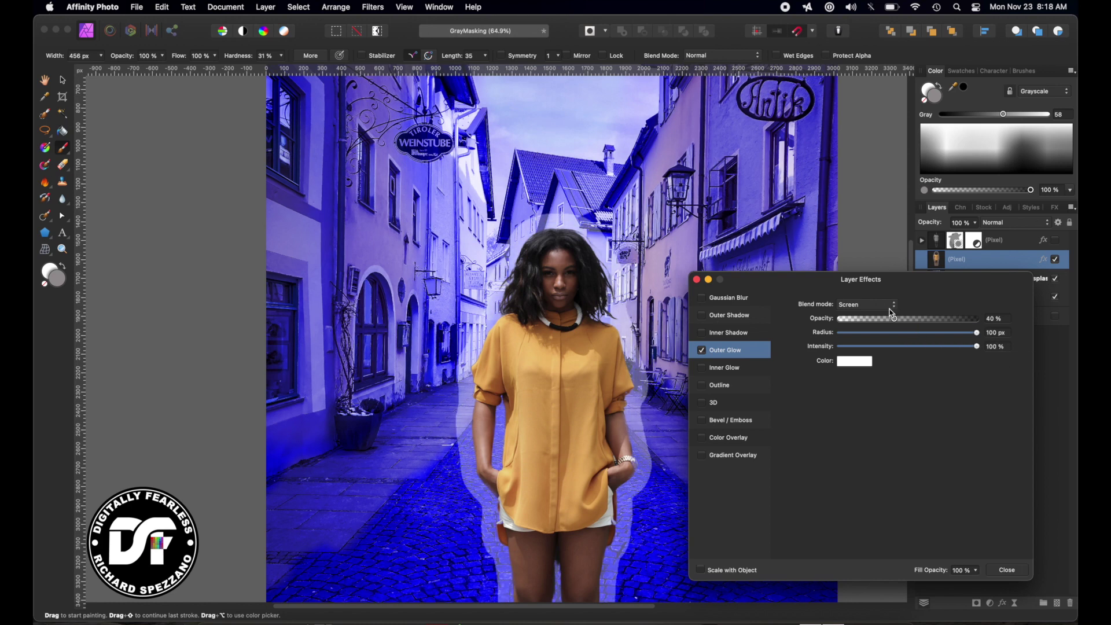
drag(896, 323, 860, 322)
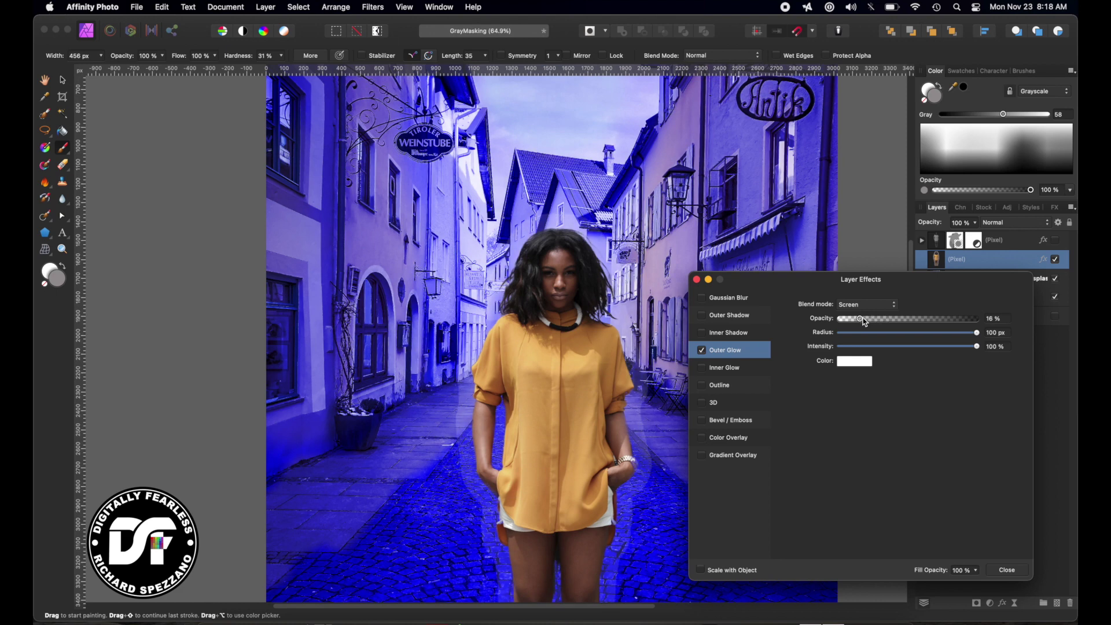
click(898, 333)
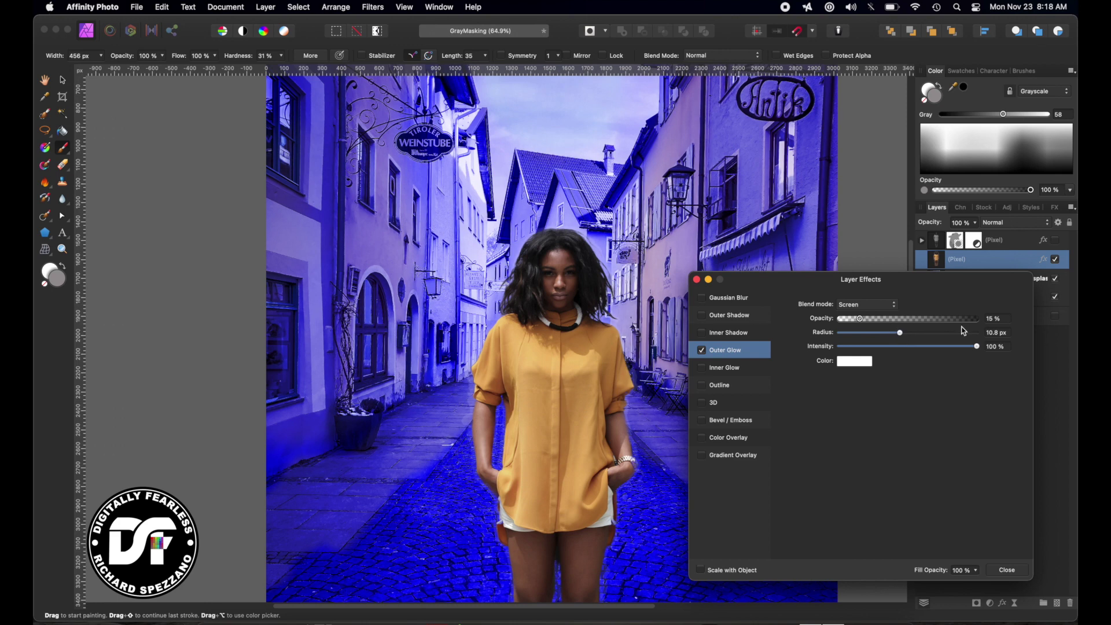
mouse_move(903, 334)
mouse_down()
mouse_move(942, 334)
mouse_move(923, 334)
mouse_up()
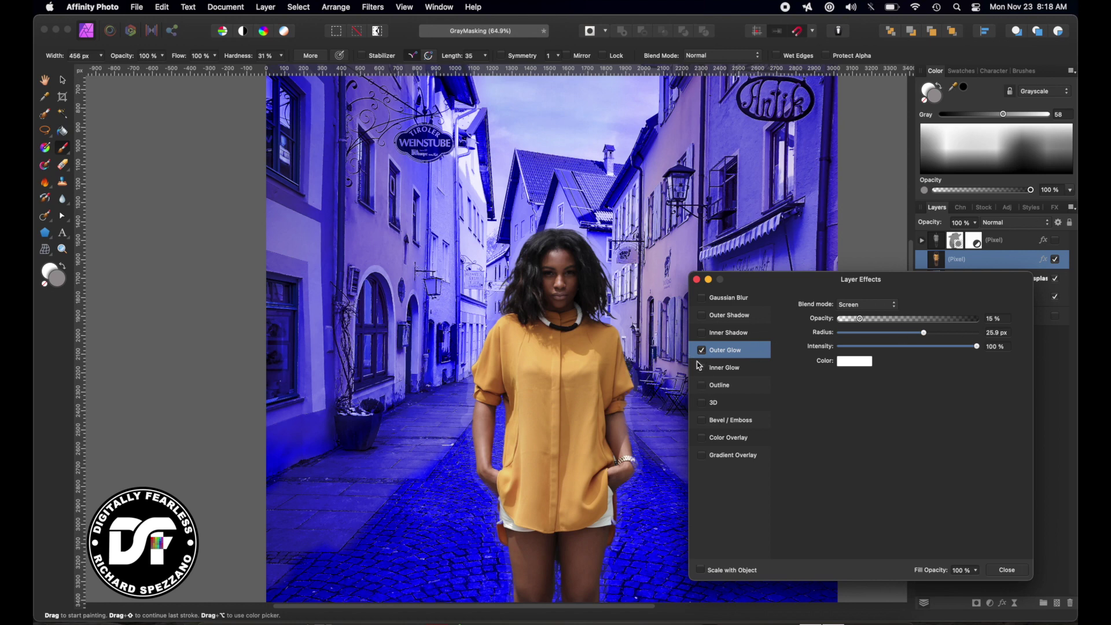
Set the copy's Fill Opacity to 0% and add an Inner Glow of 43 px at 37% opacity
drag(802, 302, 803, 300)
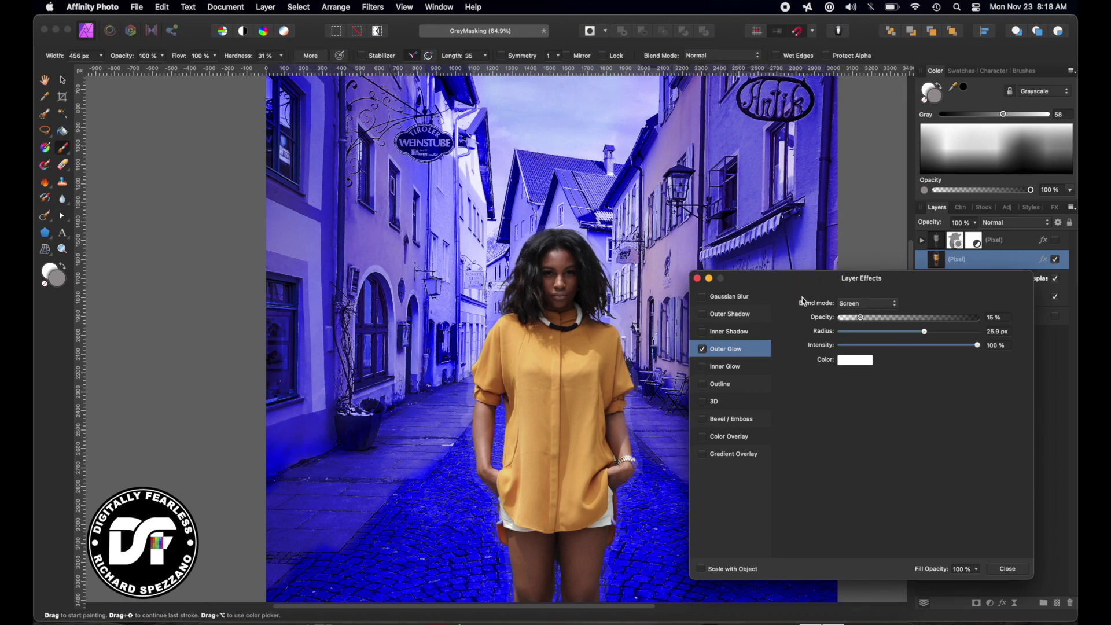
click(978, 572)
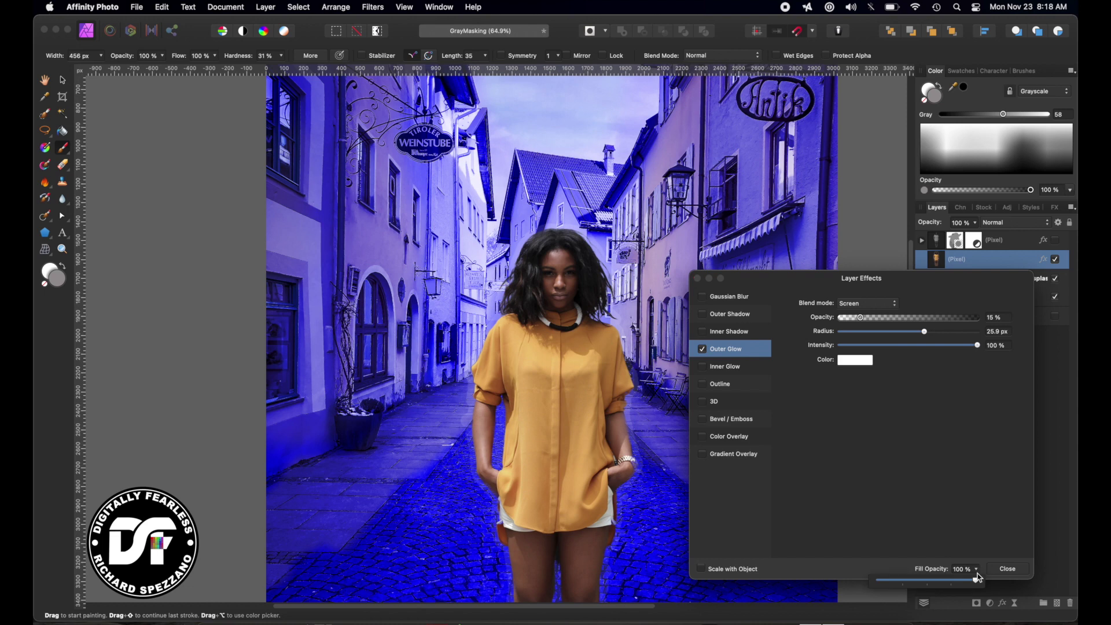
drag(977, 580, 866, 579)
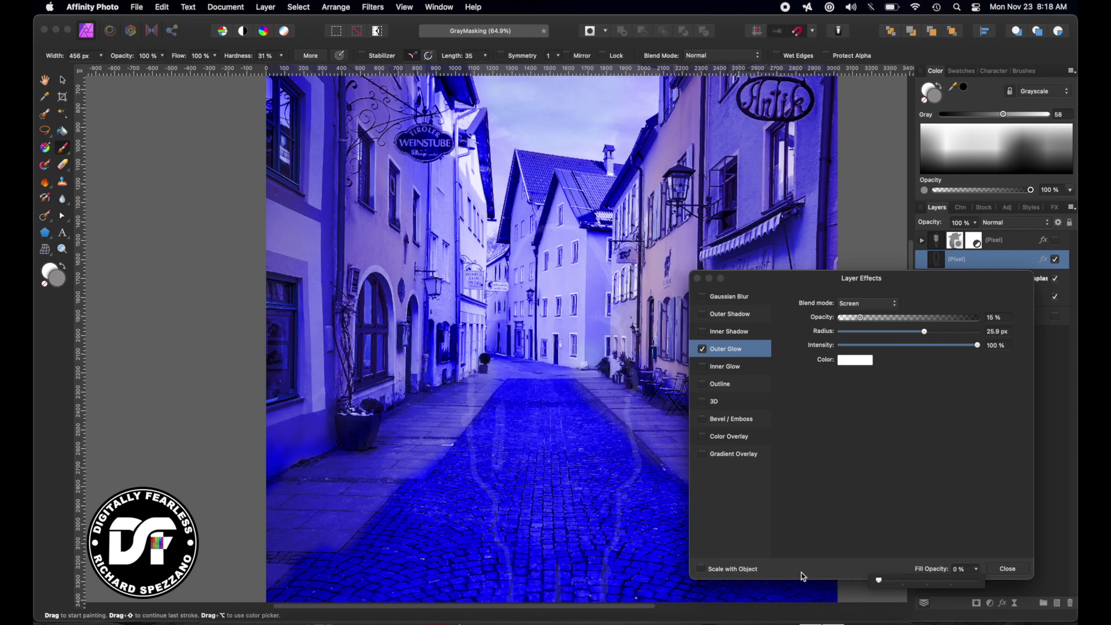
click(704, 368)
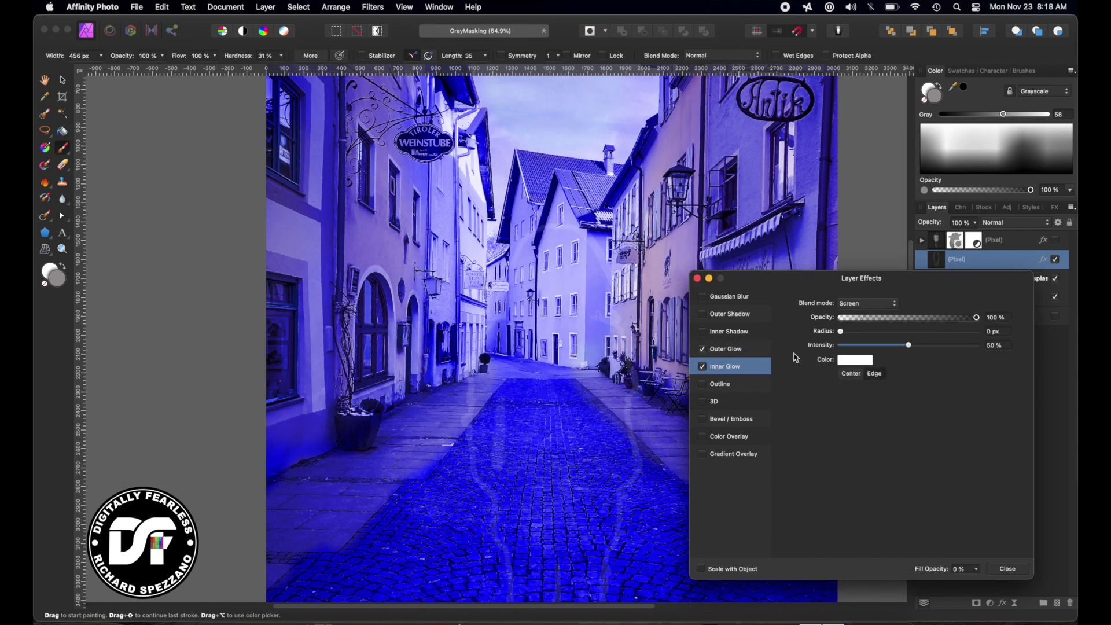
drag(840, 333, 899, 331)
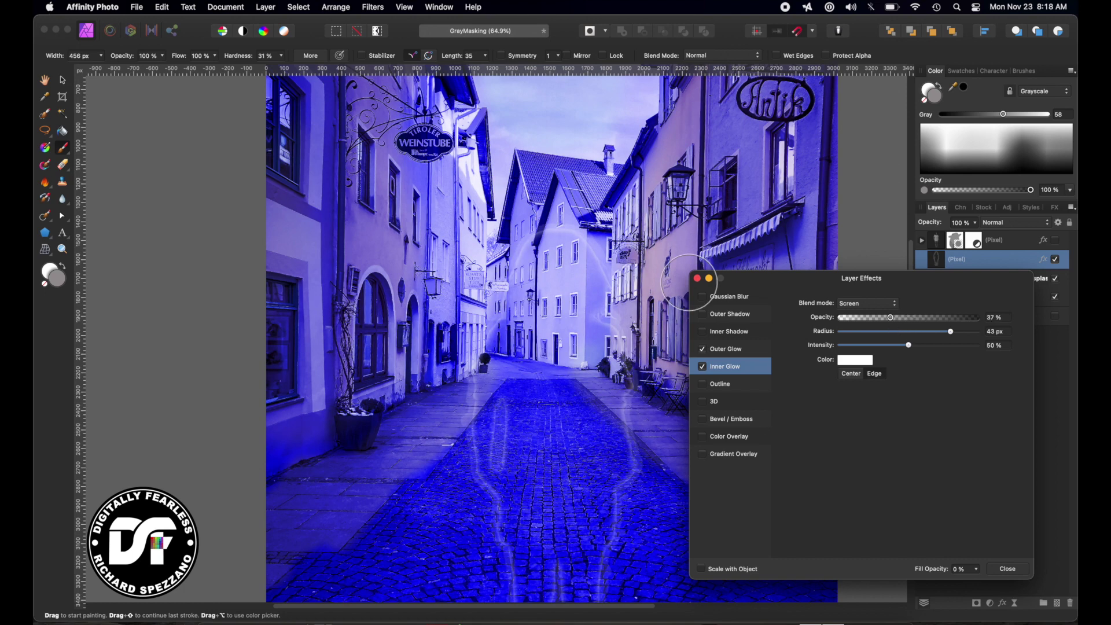
click(697, 278)
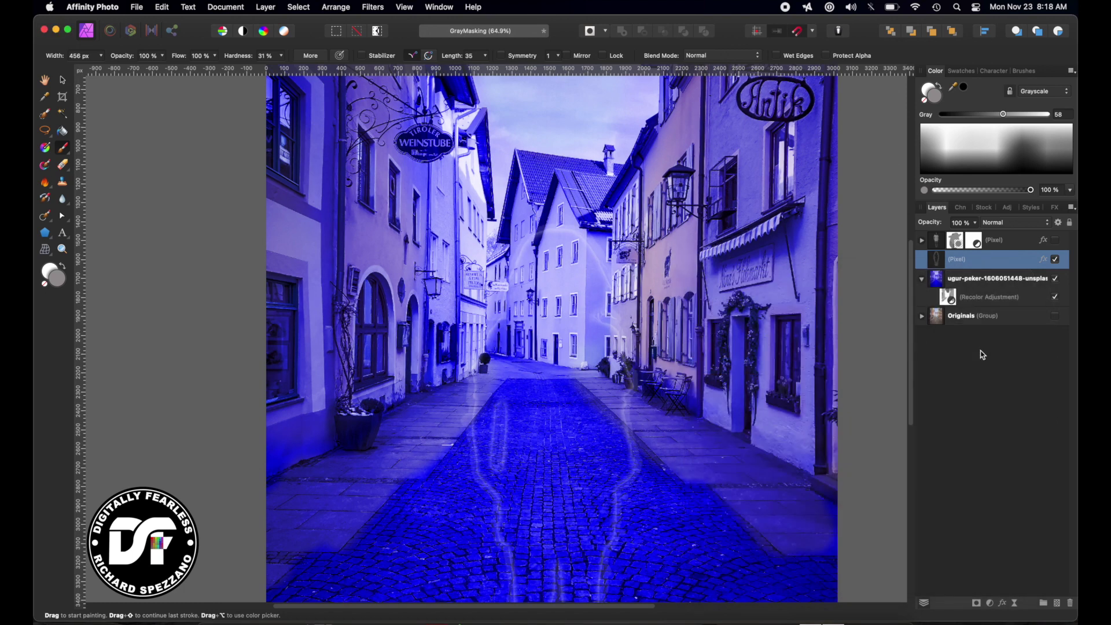
Show the black-and-white ghost layer again and view the whole composition at 50% with the Move tool
click(1053, 241)
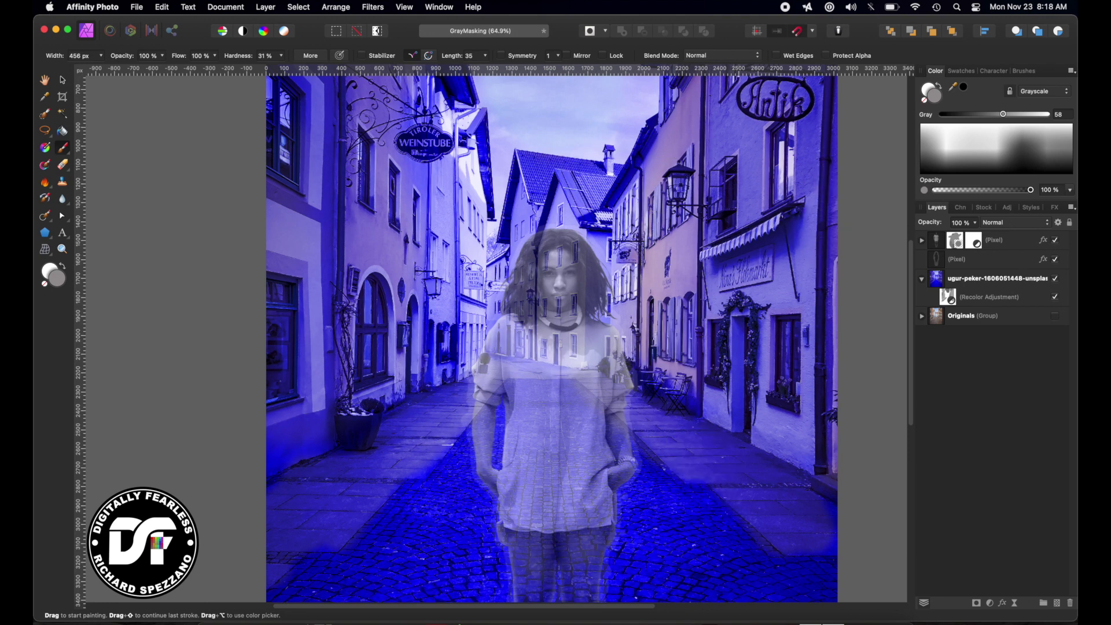
click(1048, 455)
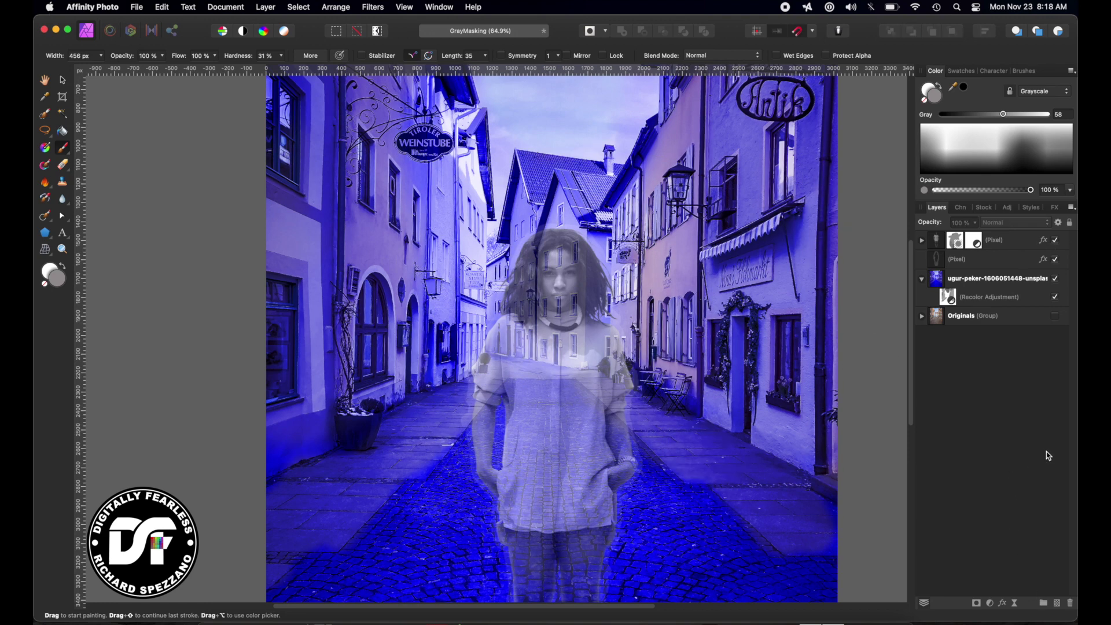
key(super+minus)
key(super+minus)
key(super+minus)
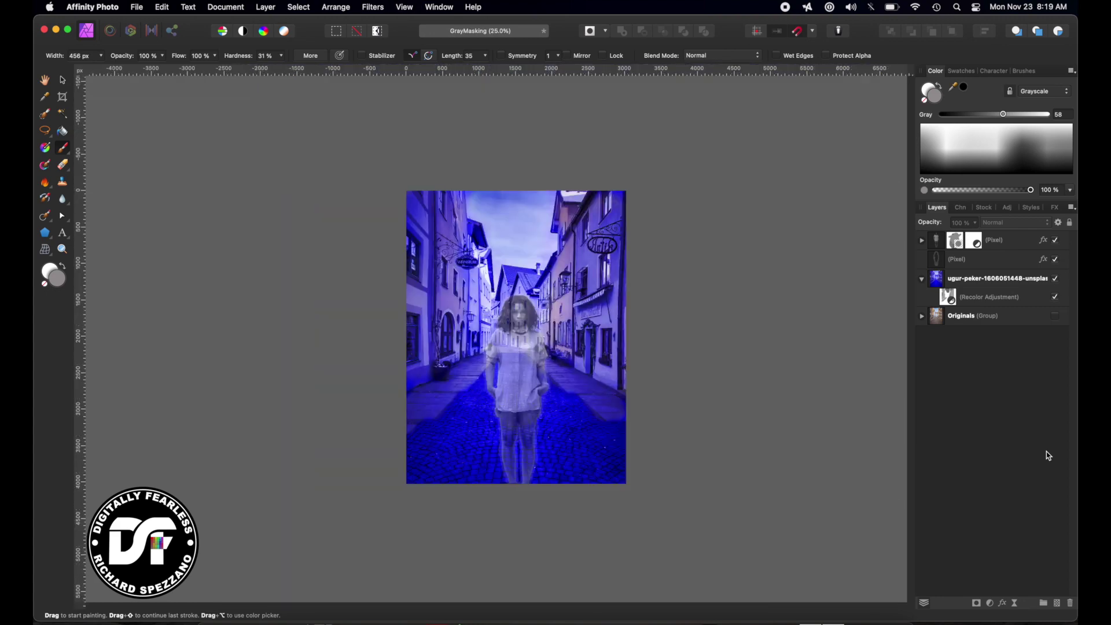
key(super+plus)
key(super+plus)
click(61, 81)
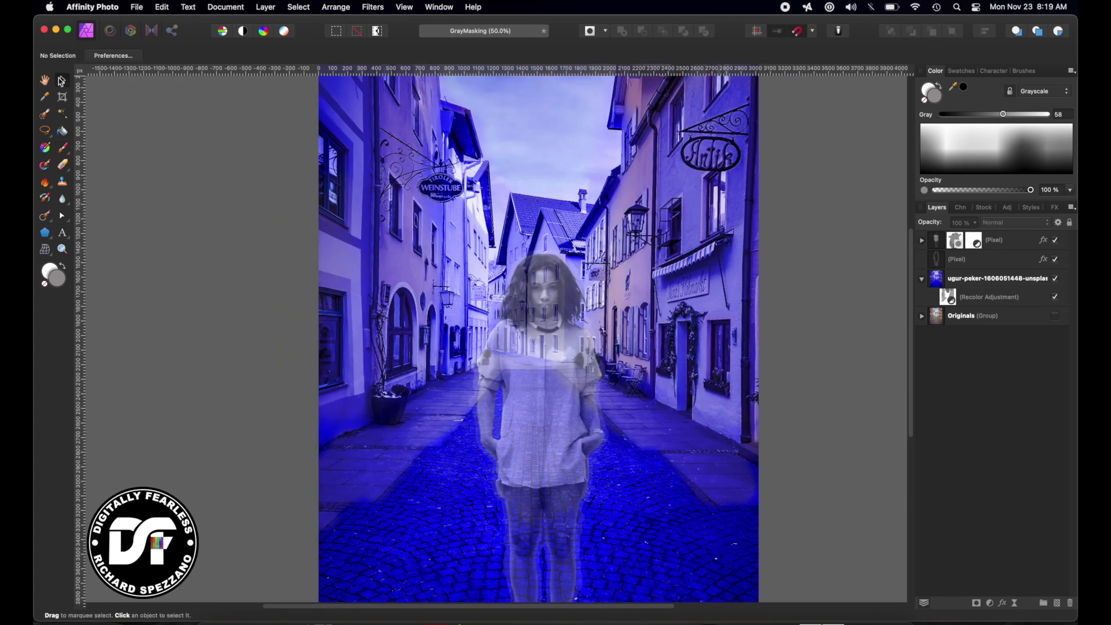